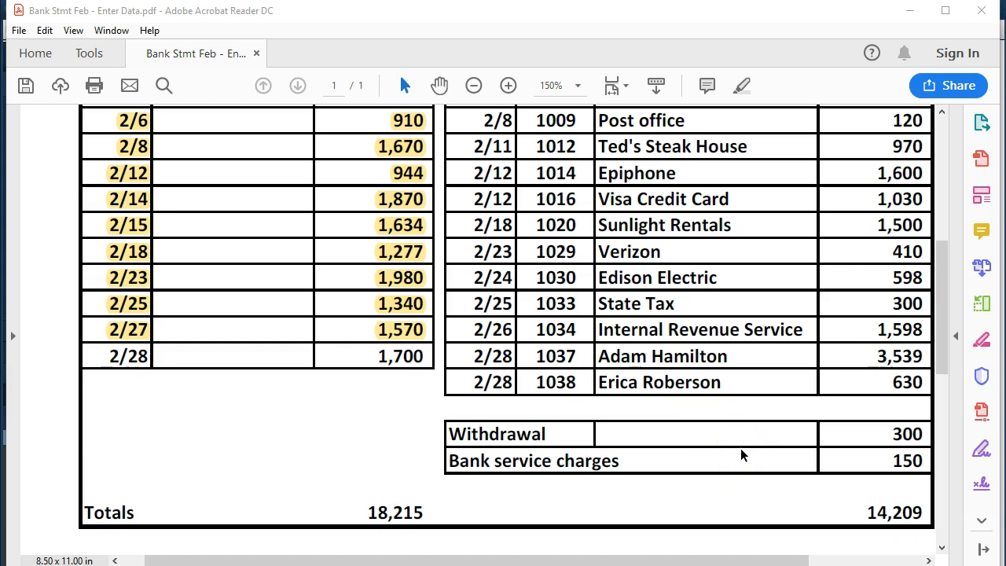
Step: Review the deposits and the checks and withdrawals listed on the February bank statement
scroll(741, 450, "up", 4)
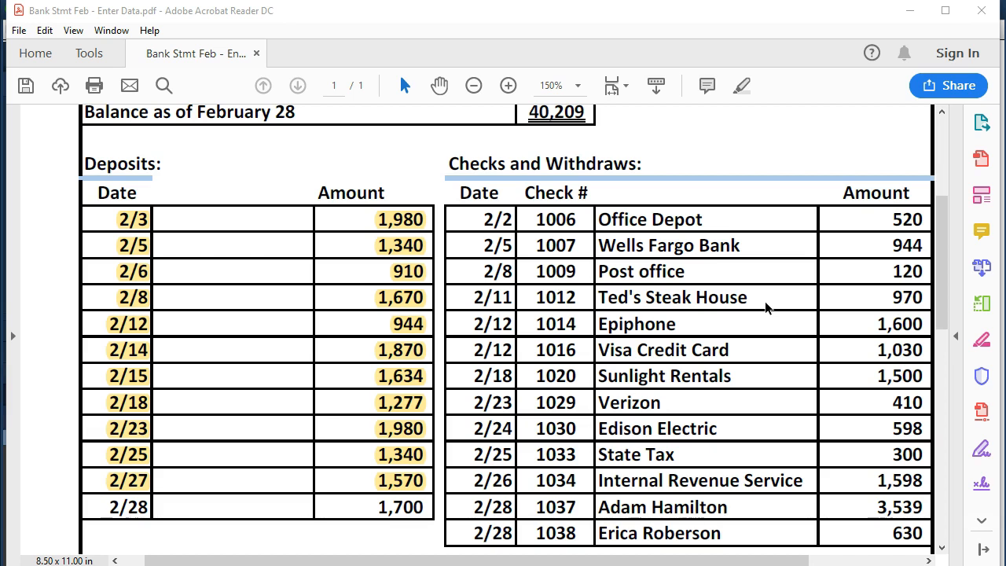
left_click(766, 324)
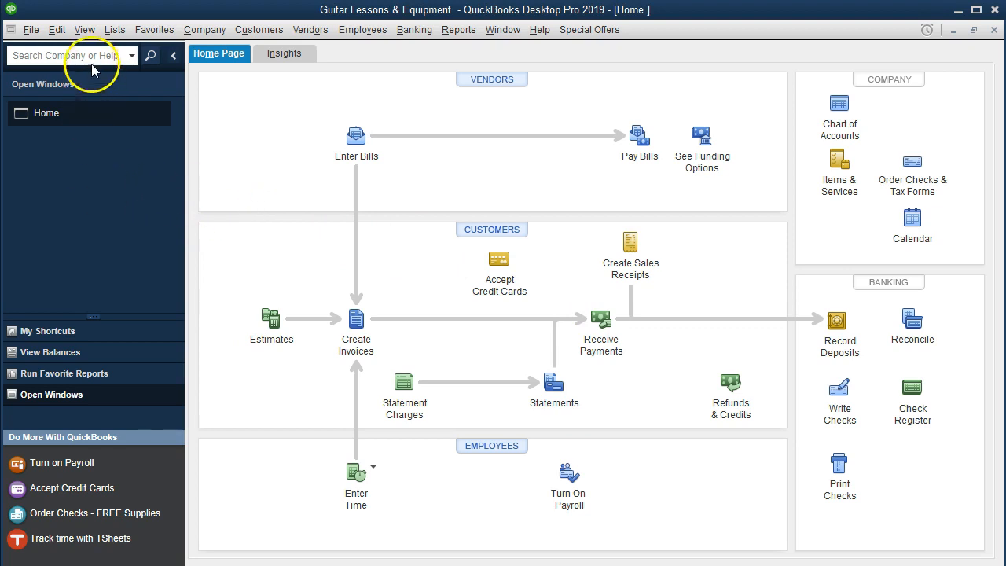
Step: Open the register for the Checking Account in QuickBooks
left_click(85, 29)
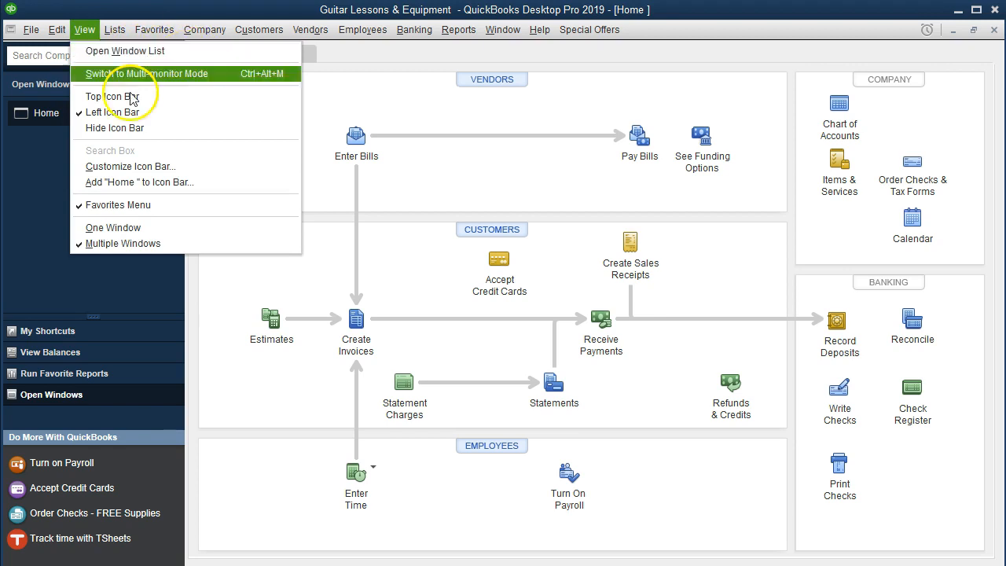
left_click(16, 180)
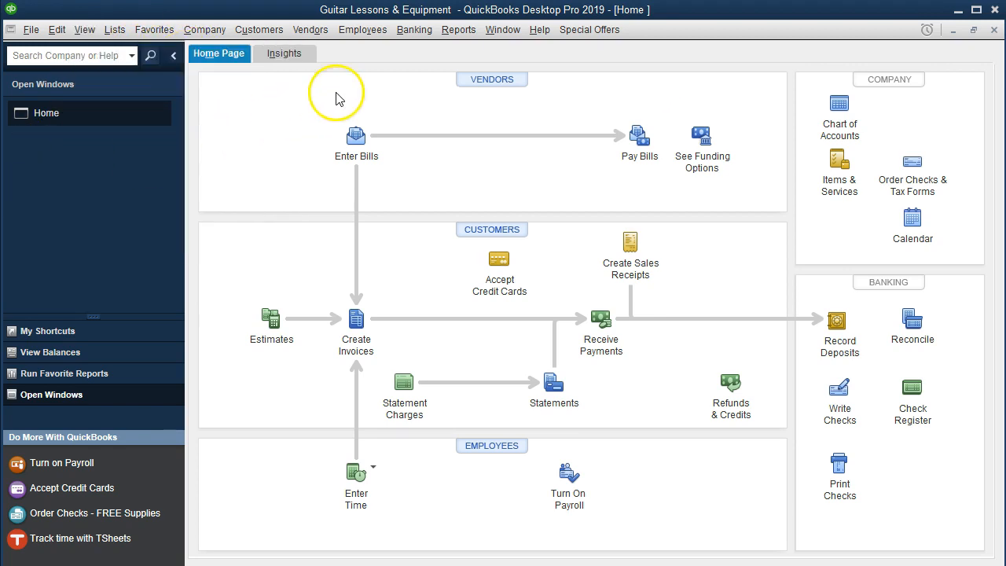
left_click(421, 33)
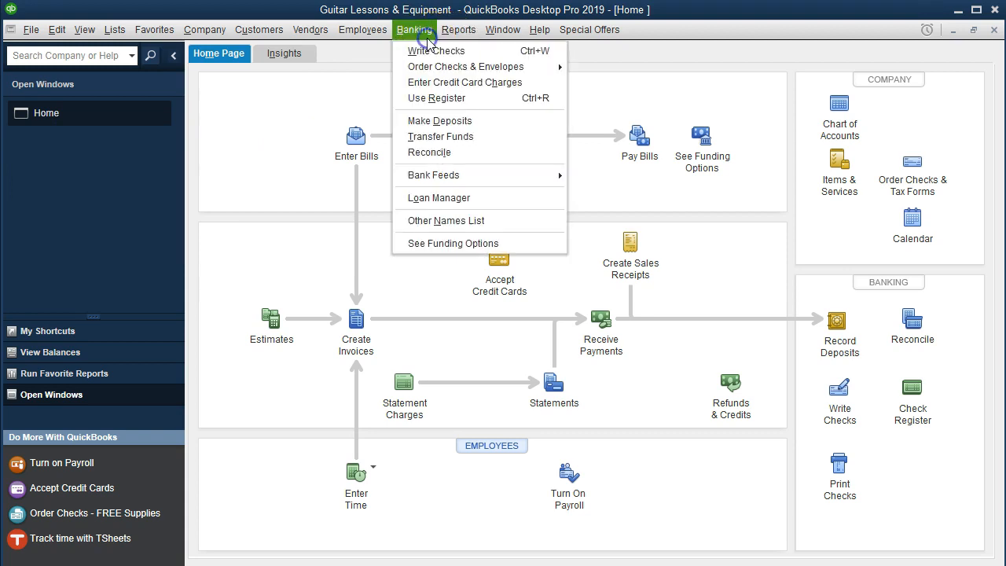
left_click(476, 101)
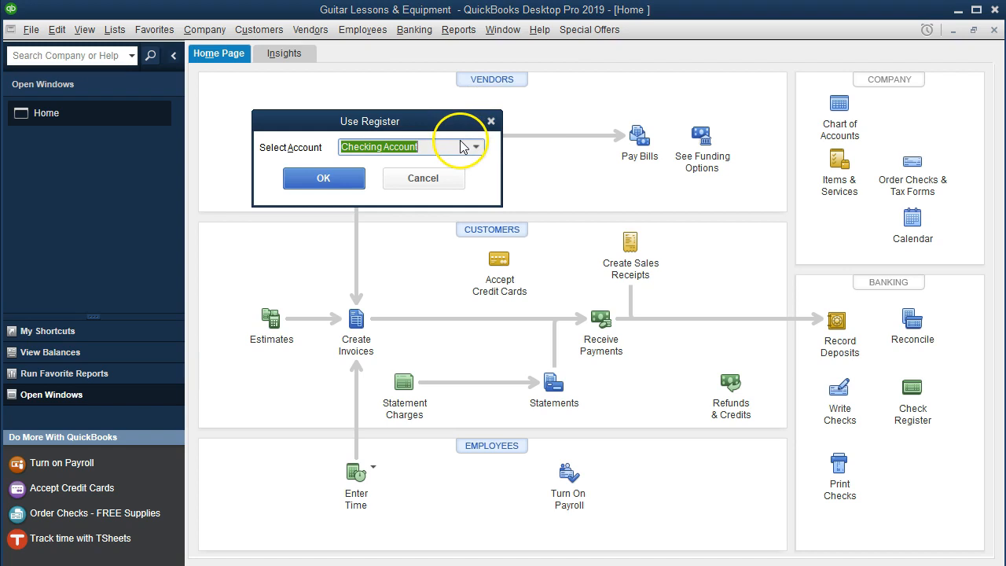
left_click(354, 183)
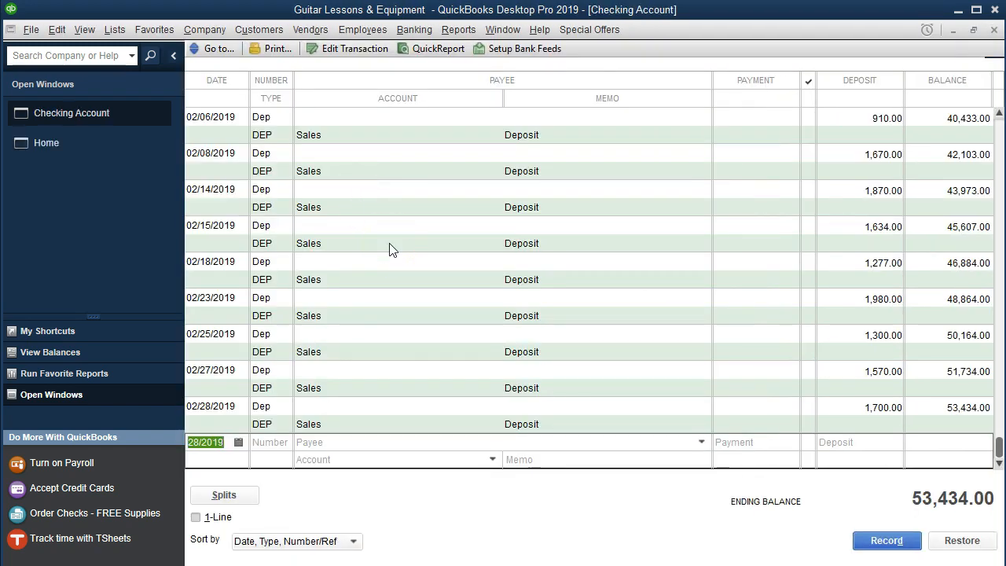
Step: Switch to the bank statement in Acrobat Reader to check the first check listed, and return to the QuickBooks register
left_click(364, 315)
key("alt+Tab")
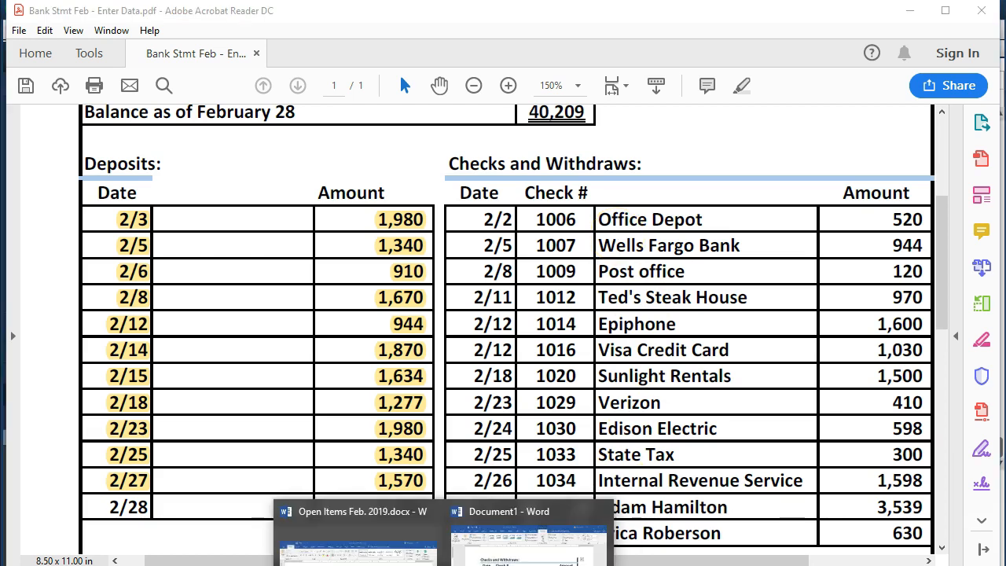
left_click(354, 535)
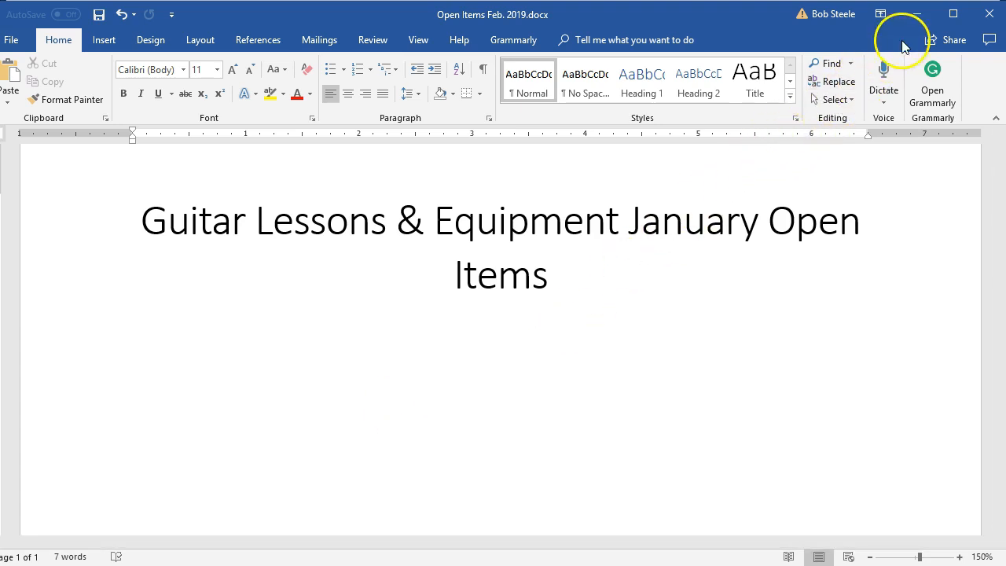
left_click(918, 17)
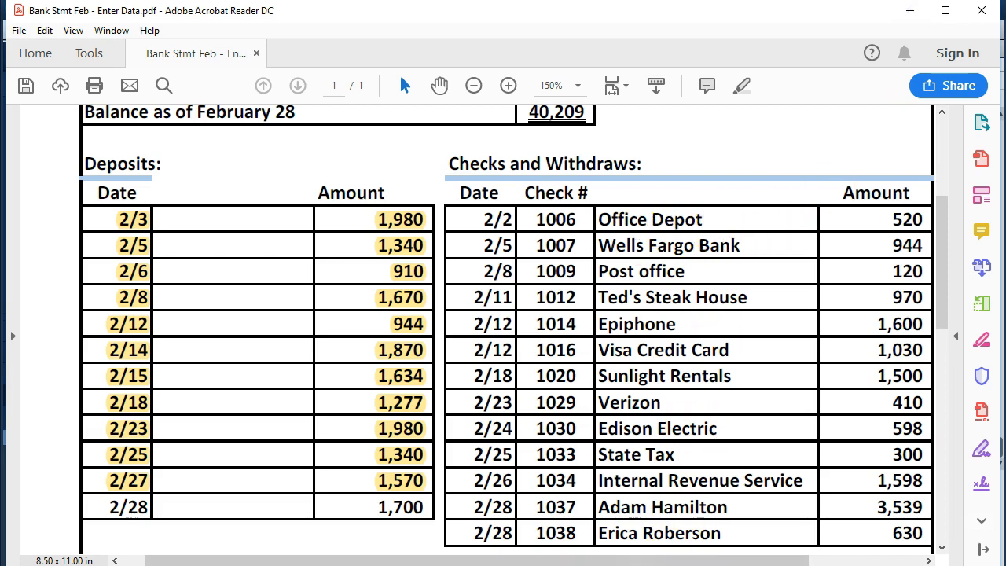
left_click(675, 565)
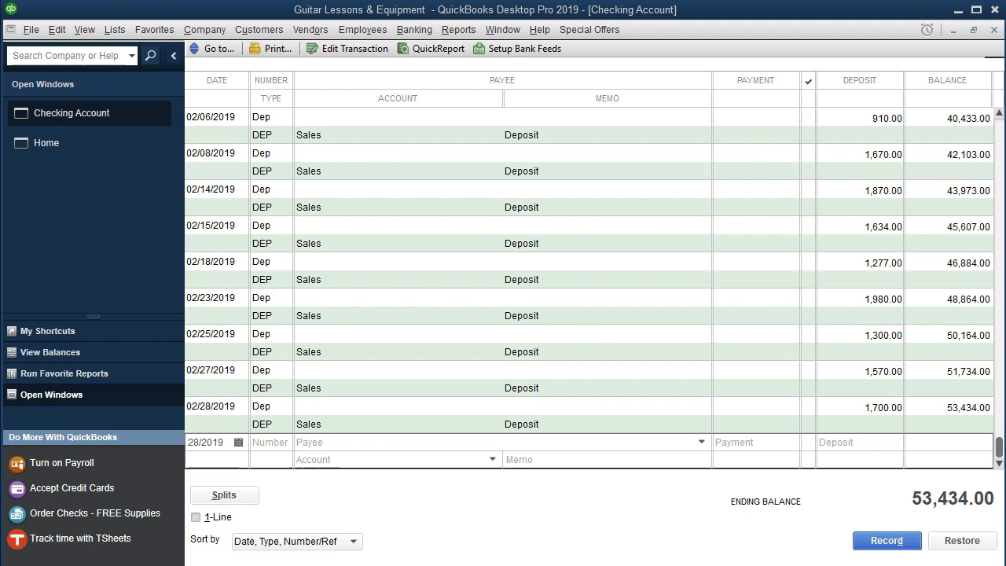
Step: Start a new register entry dated 02/02/19 with check number 1006
left_click(220, 442)
type("020219")
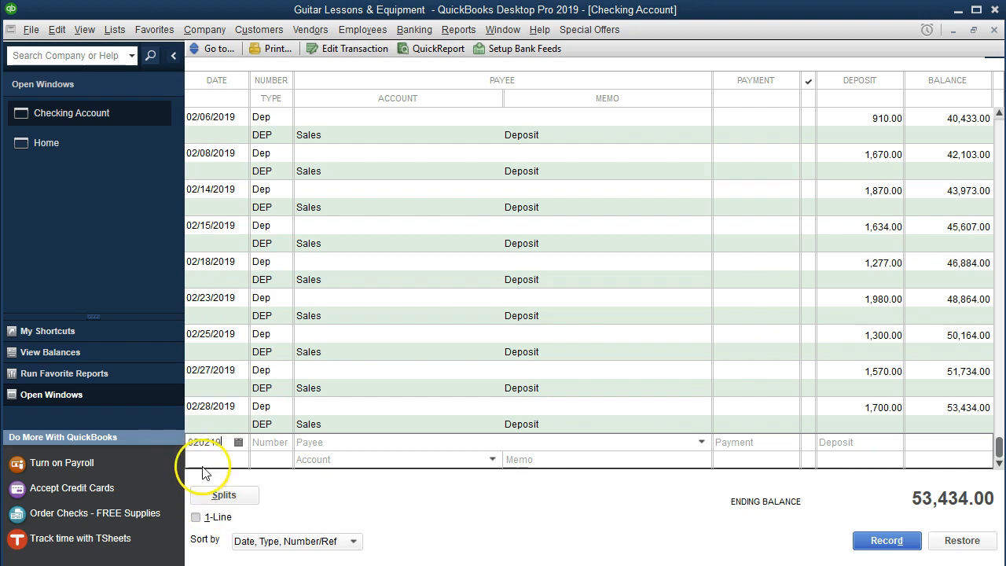
key("Tab")
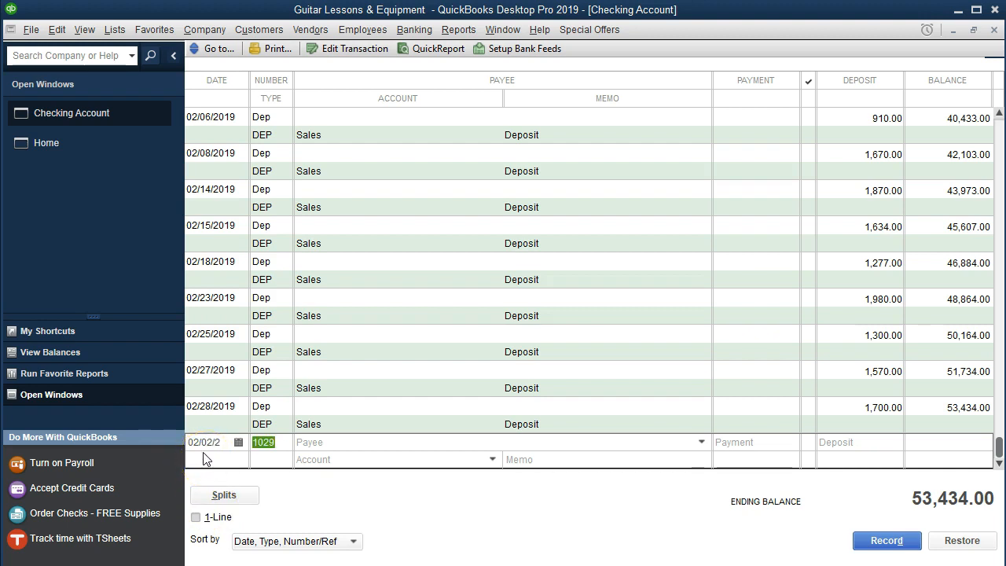
left_click_drag(223, 444, 231, 452)
key("Tab")
type("1006")
left_click(269, 444)
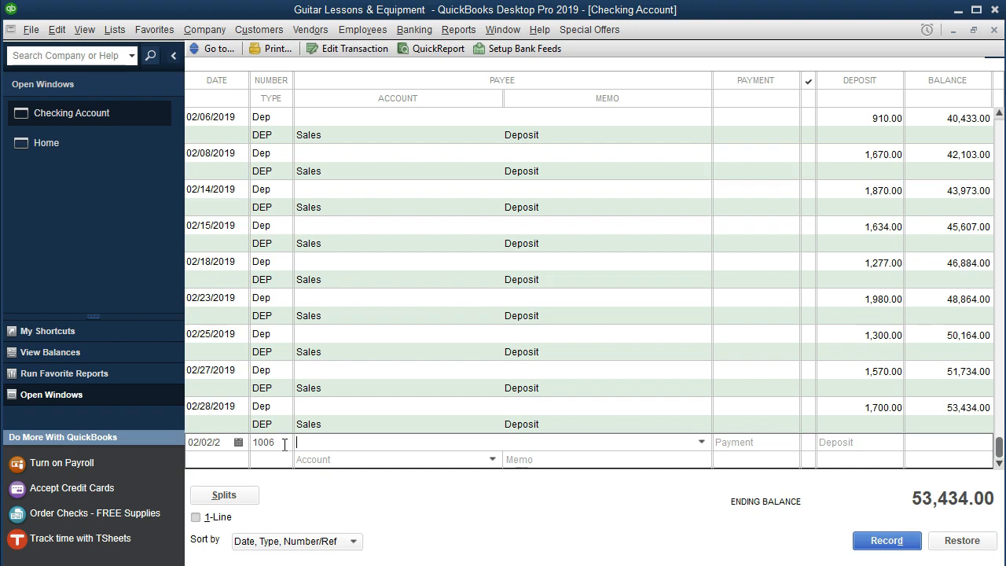
type("Off")
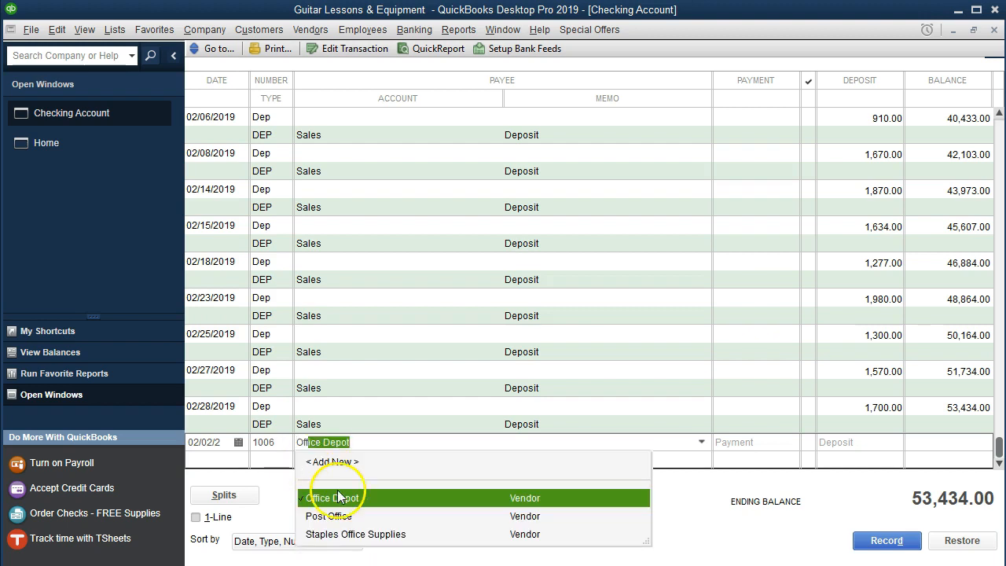
key("BackSpace")
key("BackSpace")
key("BackSpace")
key("BackSpace")
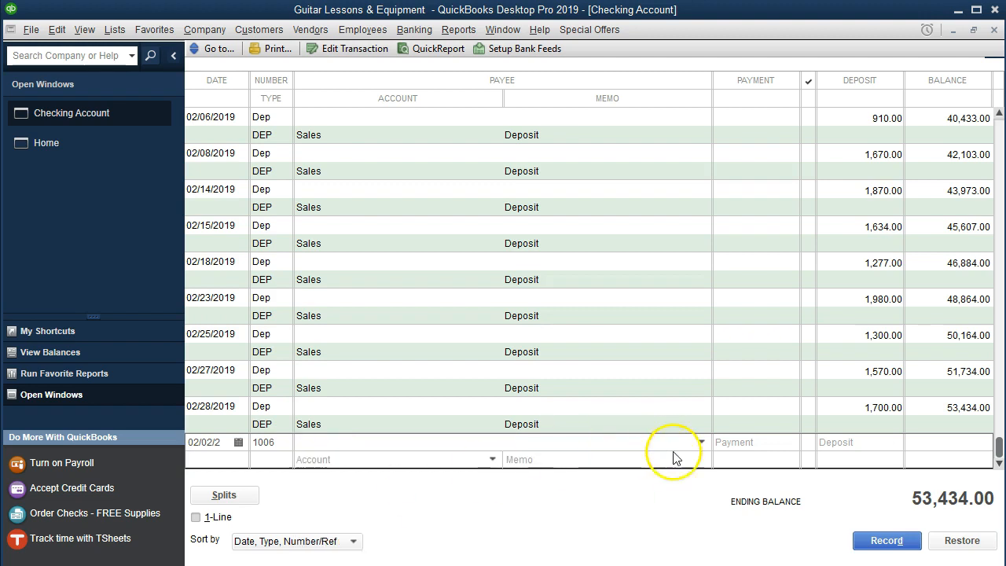
left_click(703, 444)
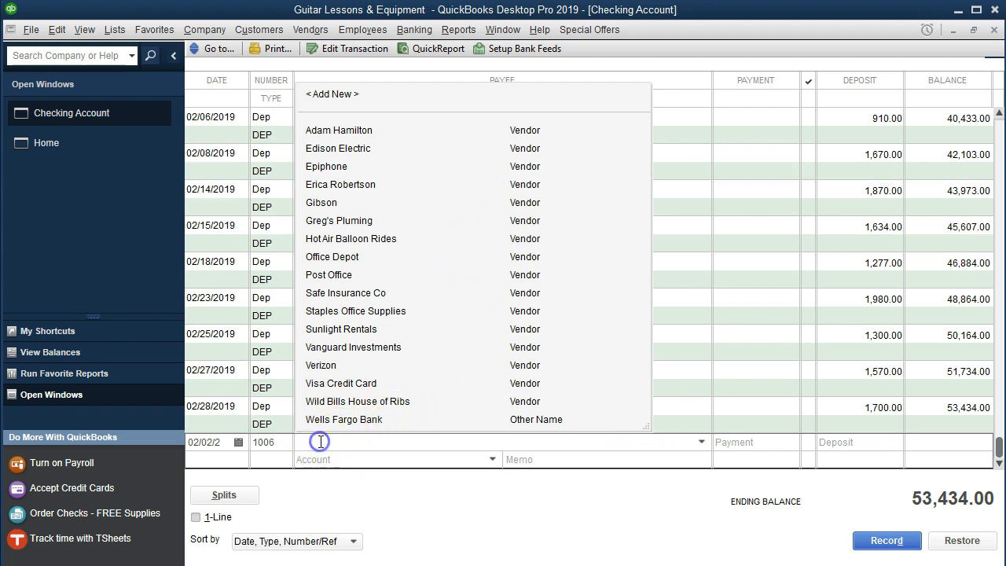
type("Of")
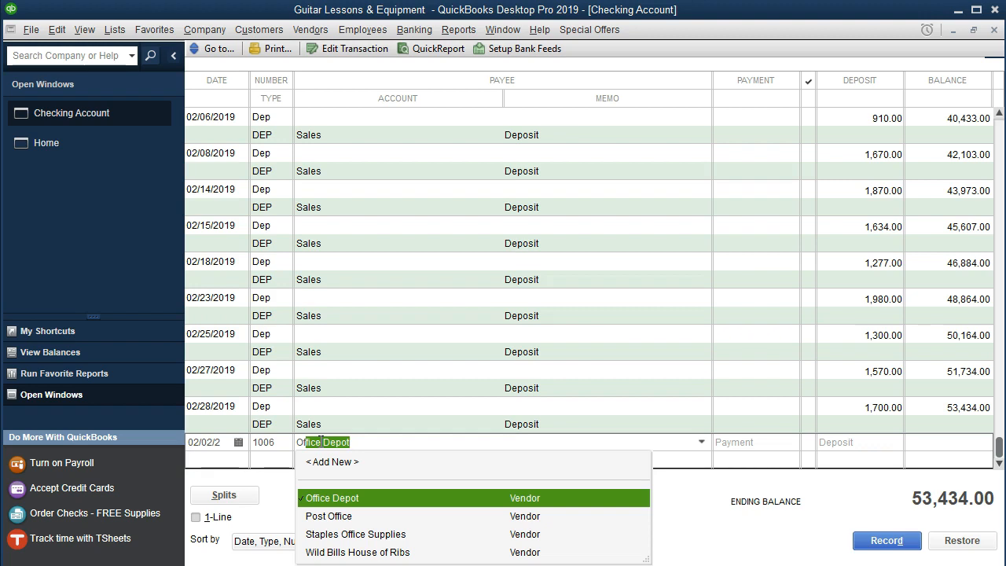
key("BackSpace")
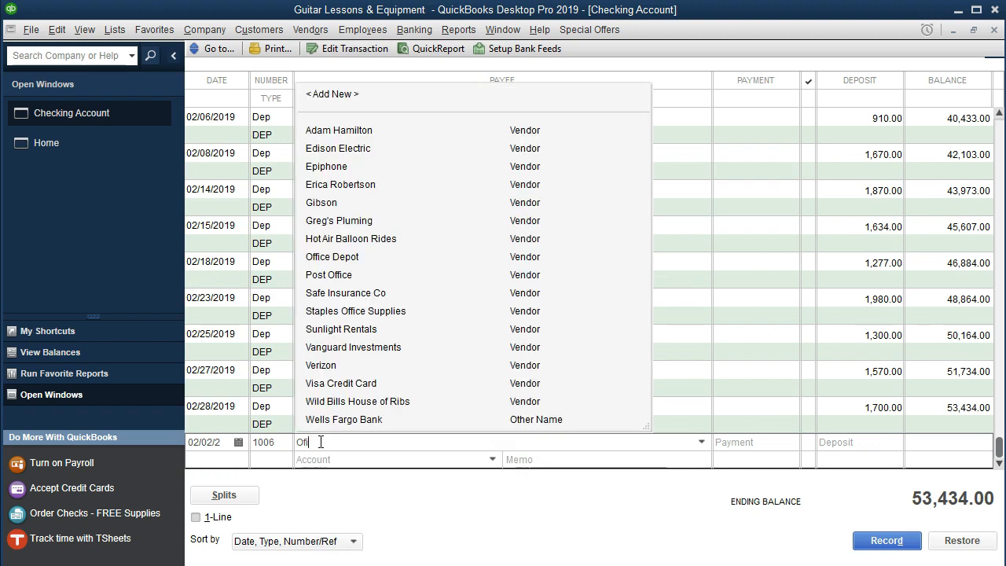
type("fice")
key("BackSpace")
key("BackSpace")
key("BackSpace")
key("BackSpace")
key("BackSpace")
Step: Set the payee of the new check entry to Office Depot and the payment amount to 520
type("Off")
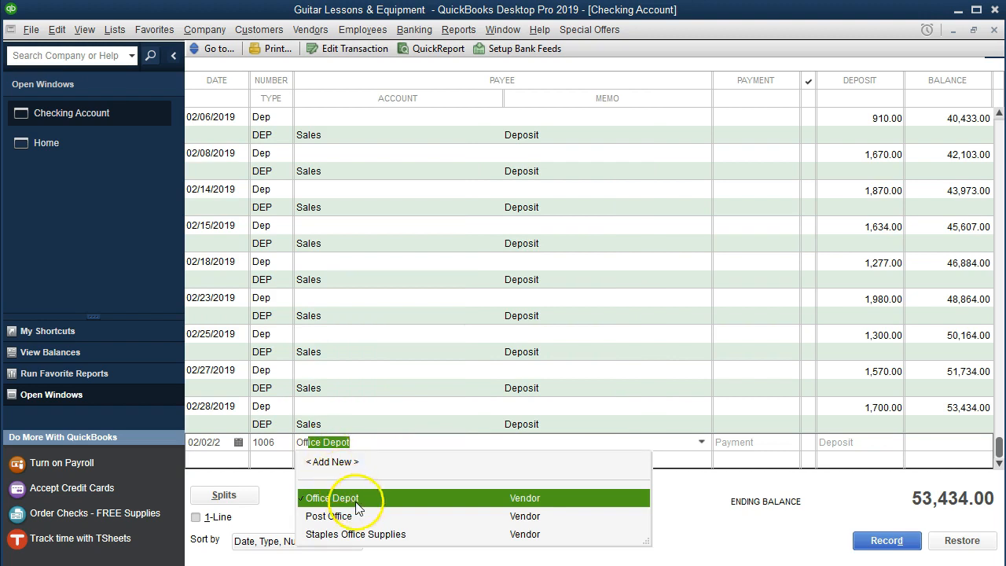
left_click(384, 497)
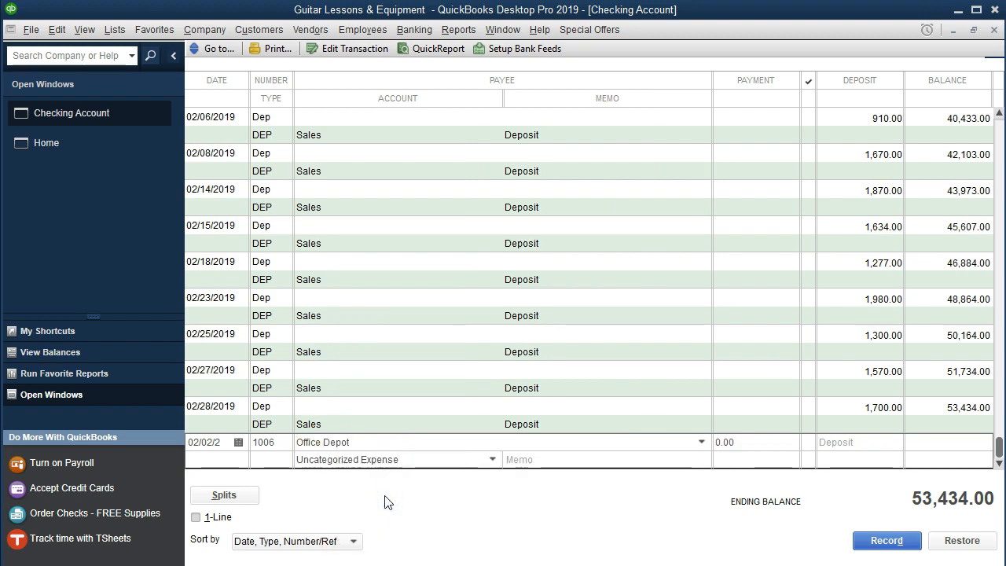
key("Tab")
type("520")
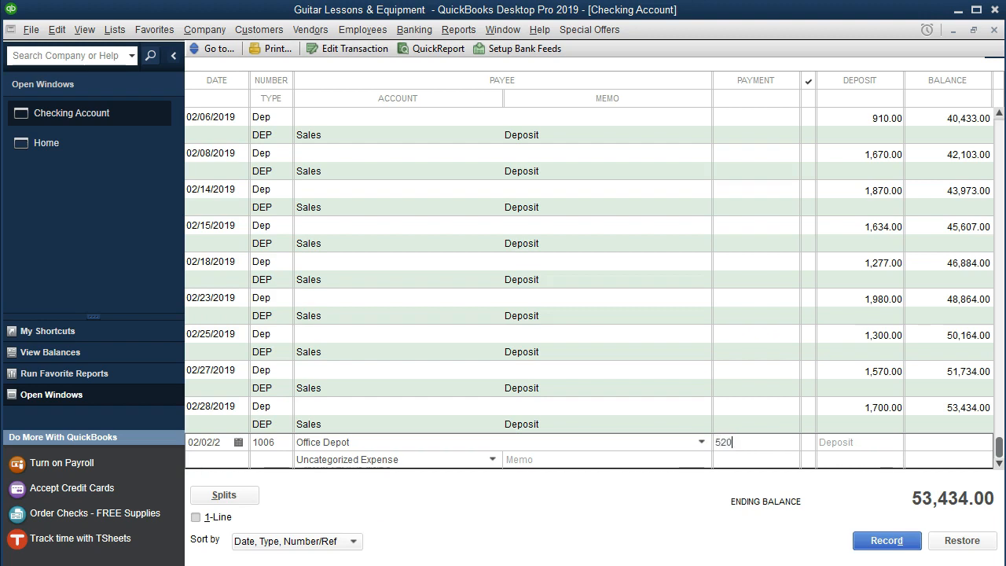
key("Tab")
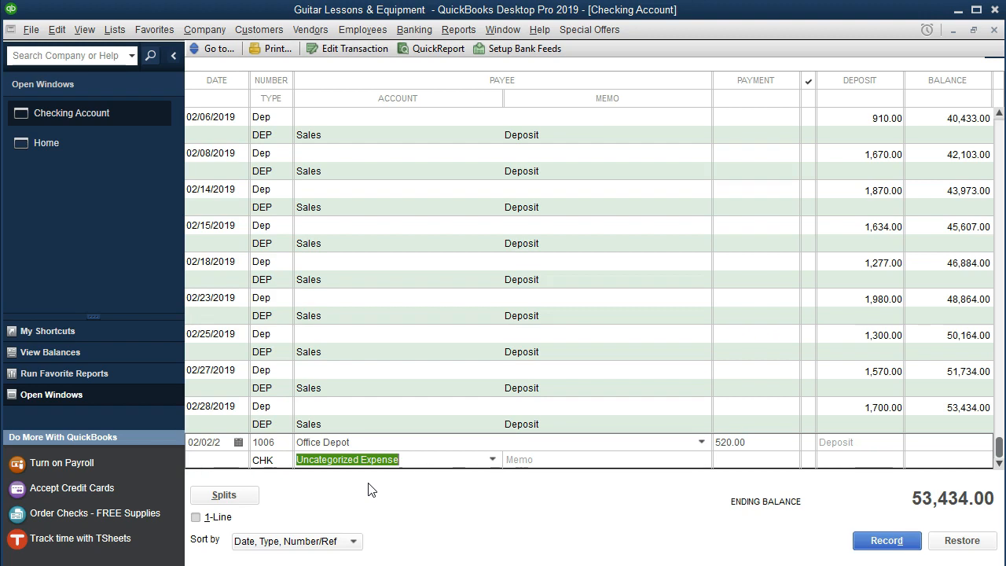
Step: Look through the earlier register entries for past Office Depot payments and the expense accounts assigned to them
scroll(569, 303, "up", 3)
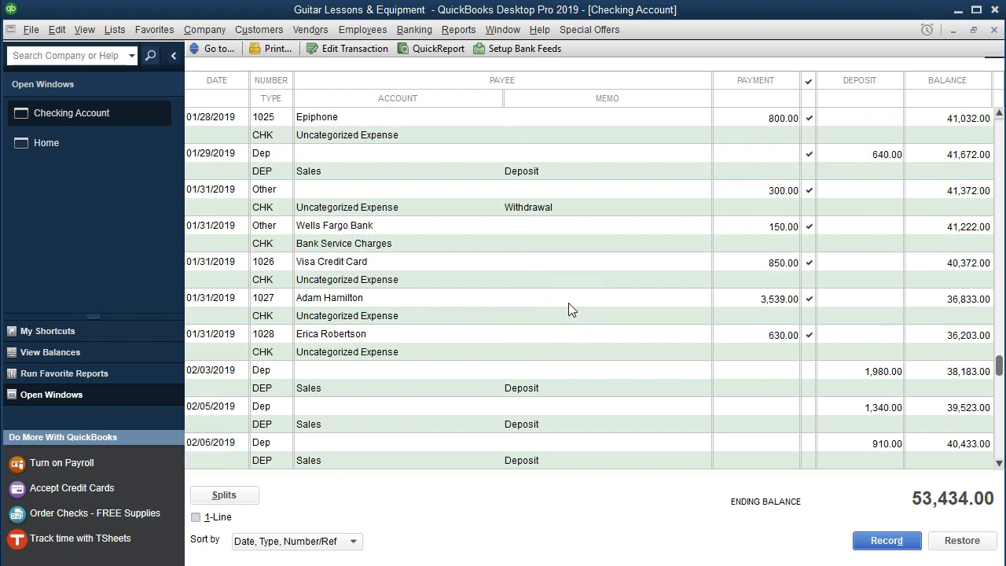
scroll(568, 303, "up", 6)
scroll(568, 303, "up", 3)
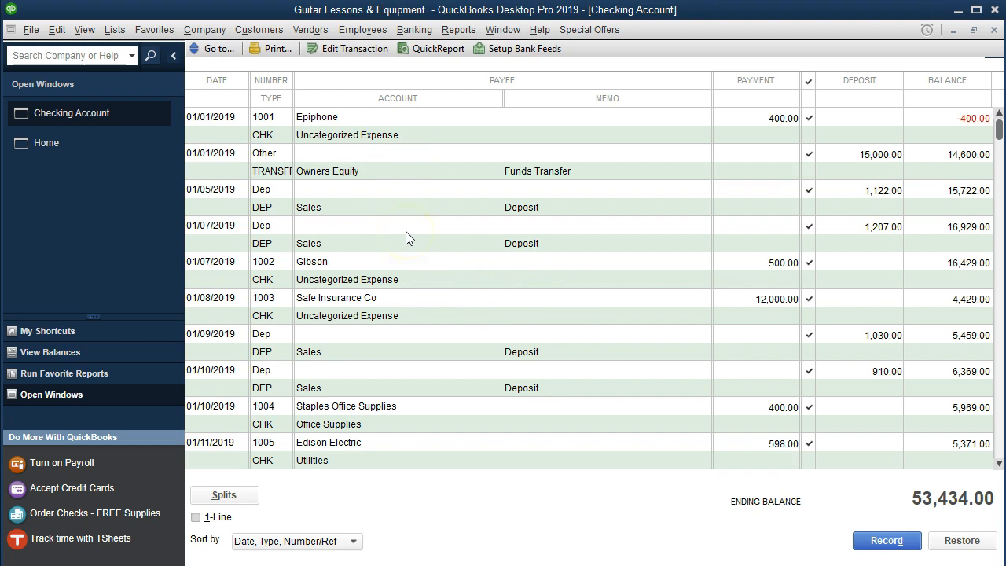
scroll(407, 238, "down", 2)
scroll(407, 233, "down", 5)
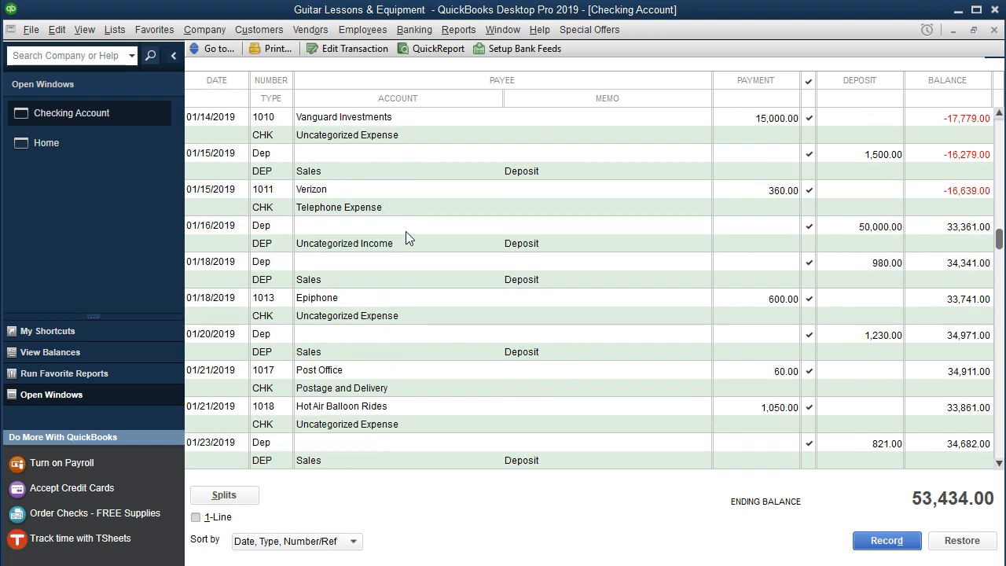
scroll(407, 234, "down", 7)
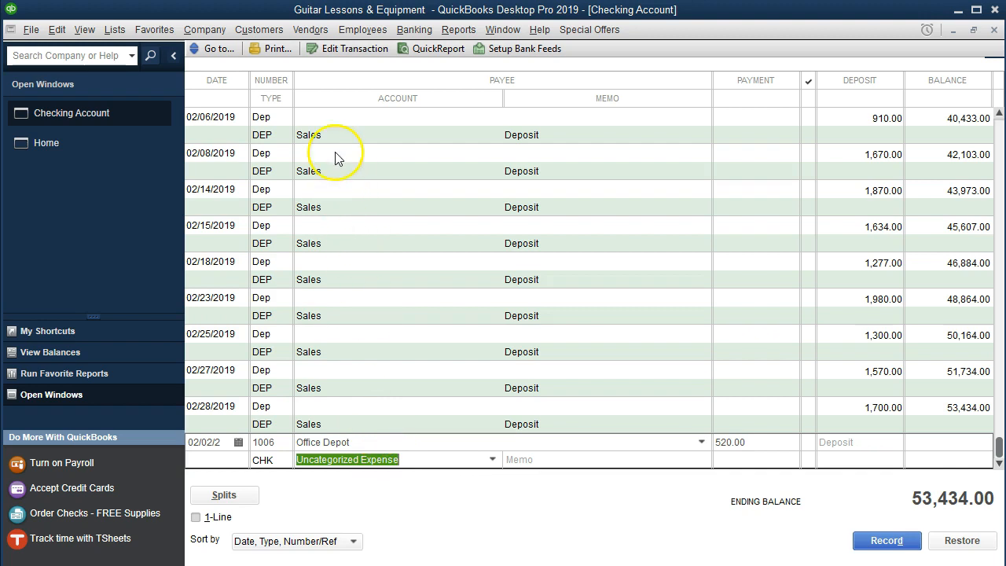
Step: Open the Vendor Center and select Office Depot to examine its past transactions
left_click(311, 30)
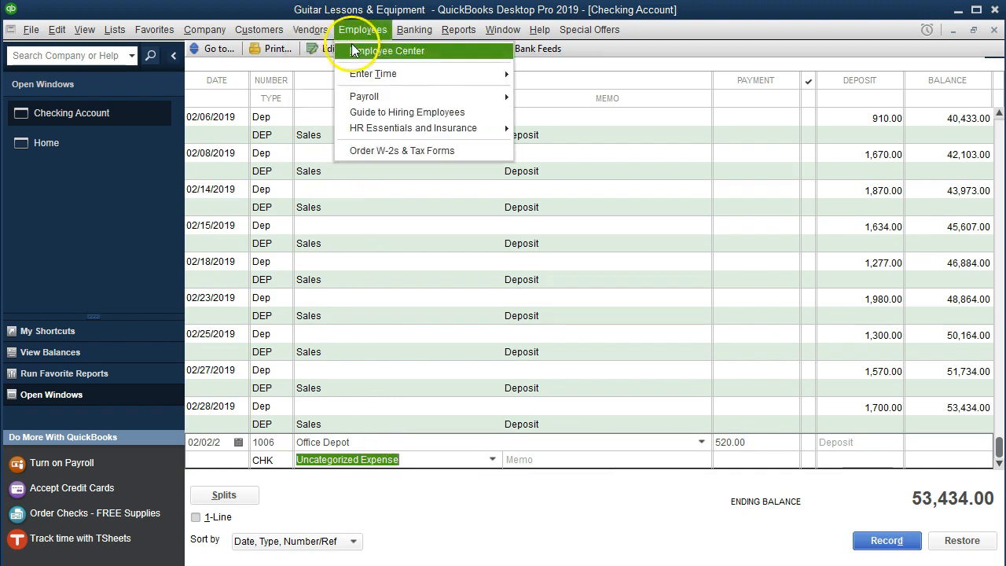
left_click(321, 52)
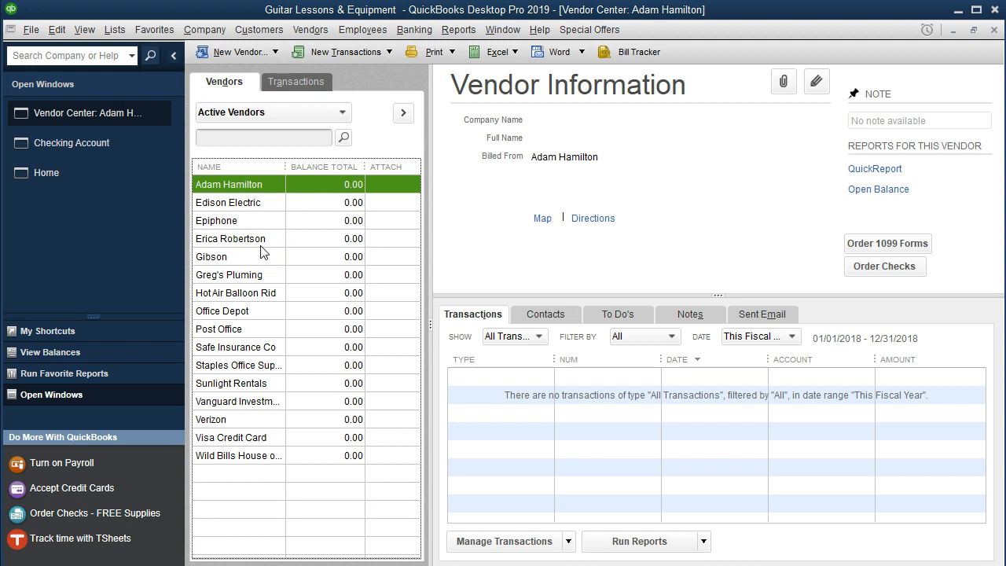
left_click(247, 311)
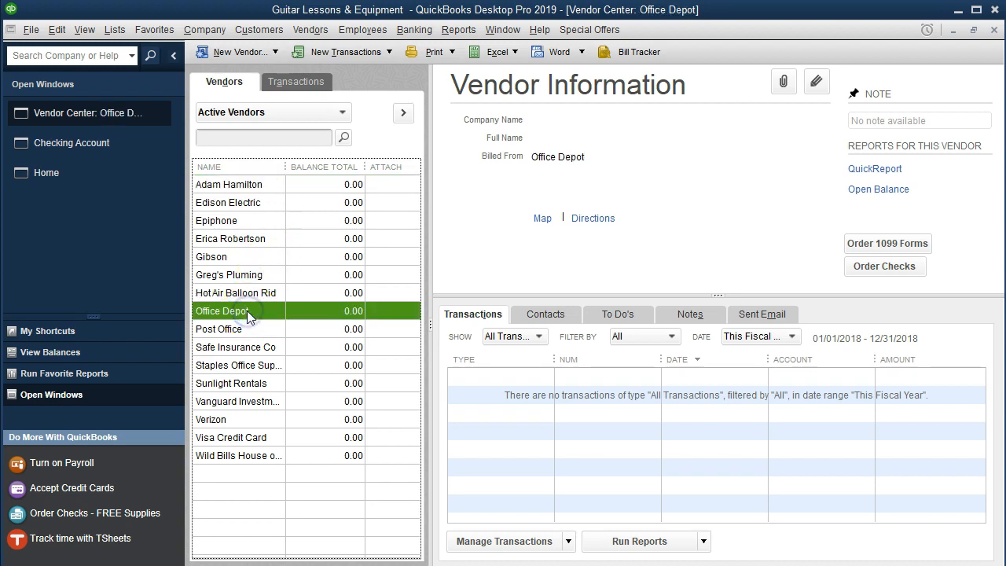
left_click(605, 433)
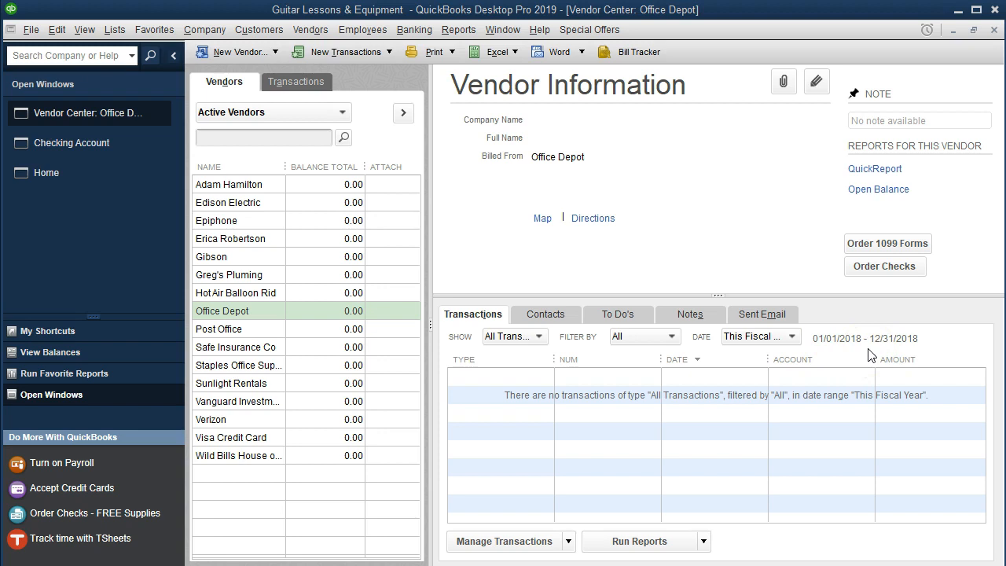
Step: Run a report of all Office Depot transactions and set its date range from 01/01/2019 to 12/31/2019
left_click(704, 541)
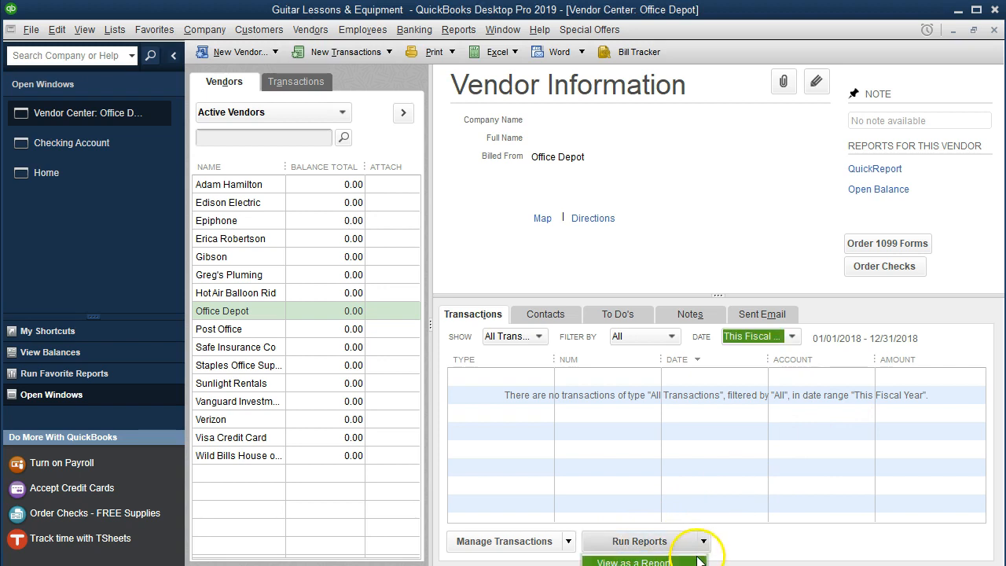
left_click(696, 563)
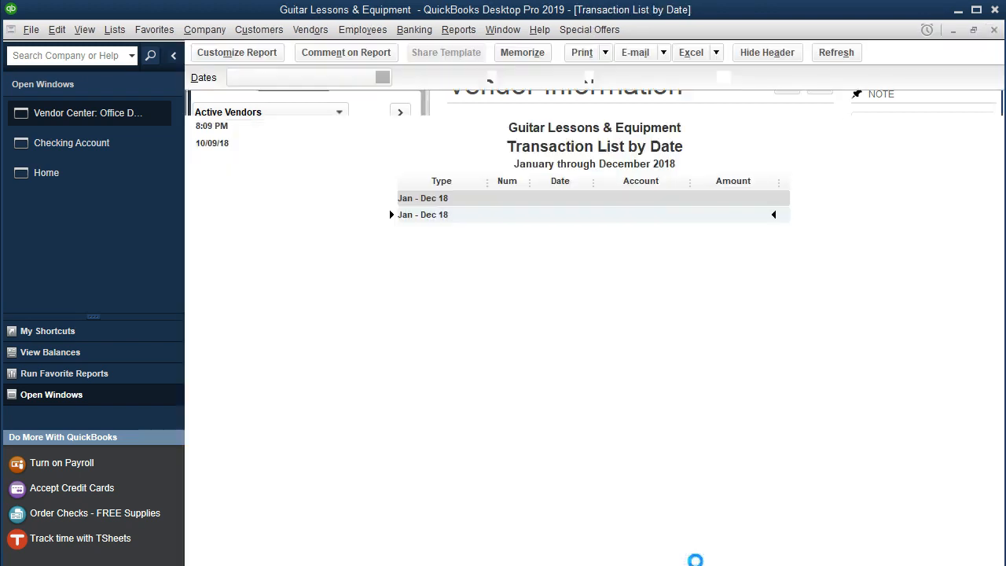
key("Tab")
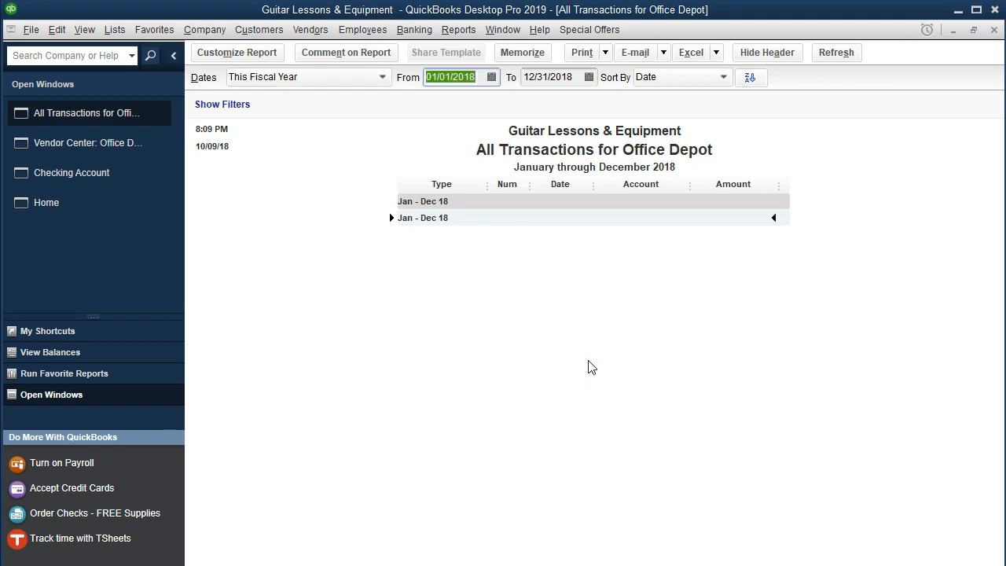
type("01012019")
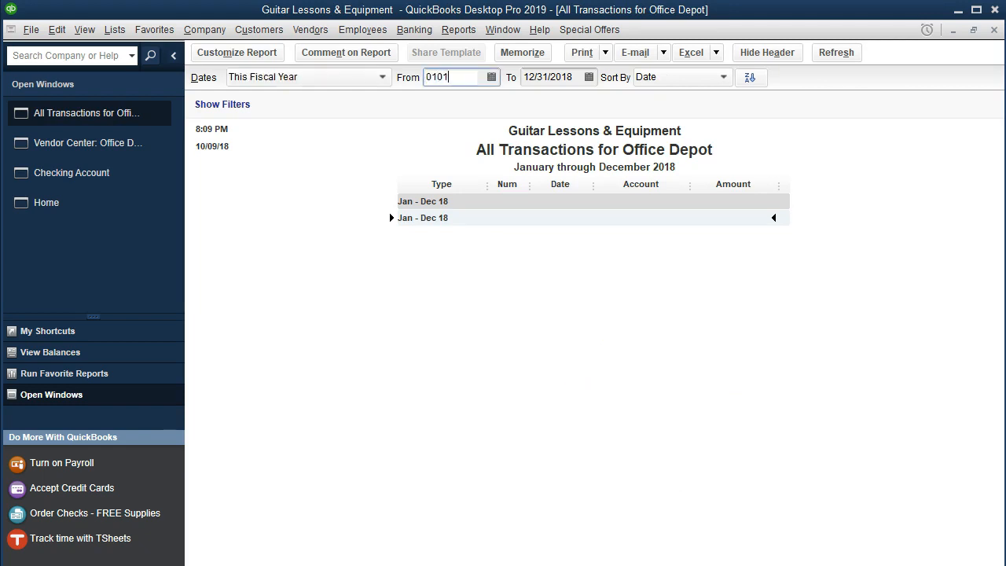
key("Tab")
type("12")
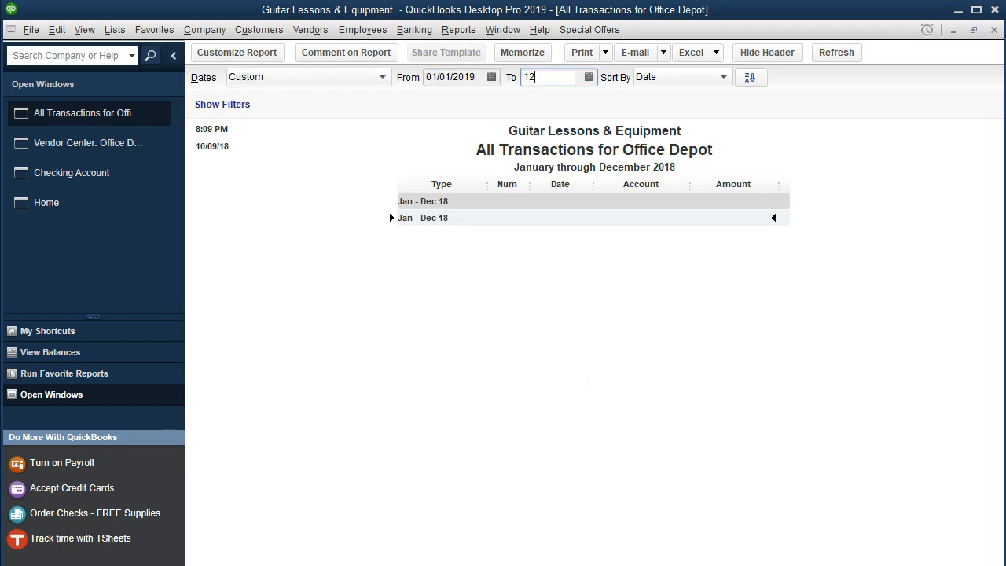
type("/31/2019")
key("Tab")
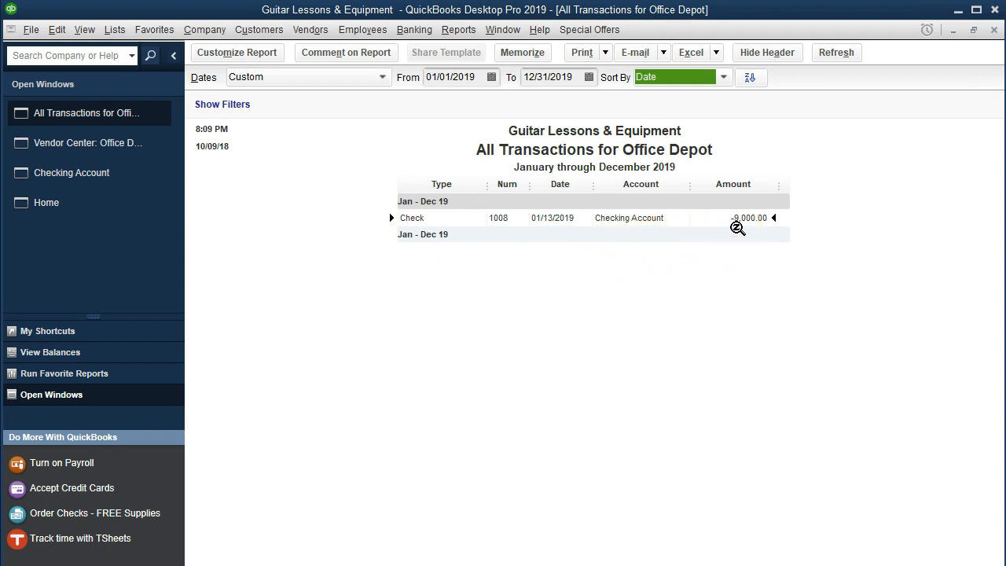
Step: Open Office Depot check 1008 from the report to examine its expense account, and return to the checking register
double_click(734, 228)
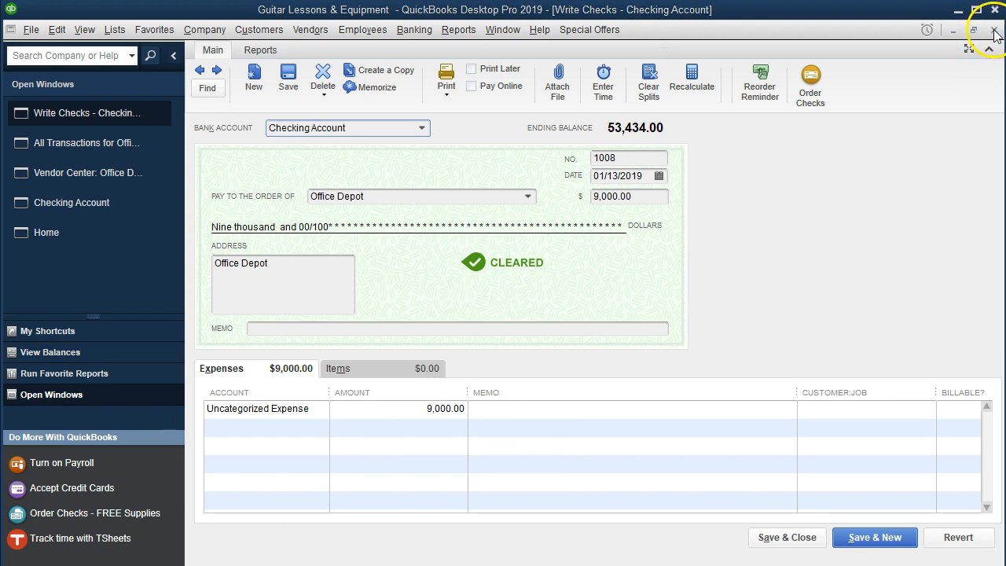
left_click(995, 30)
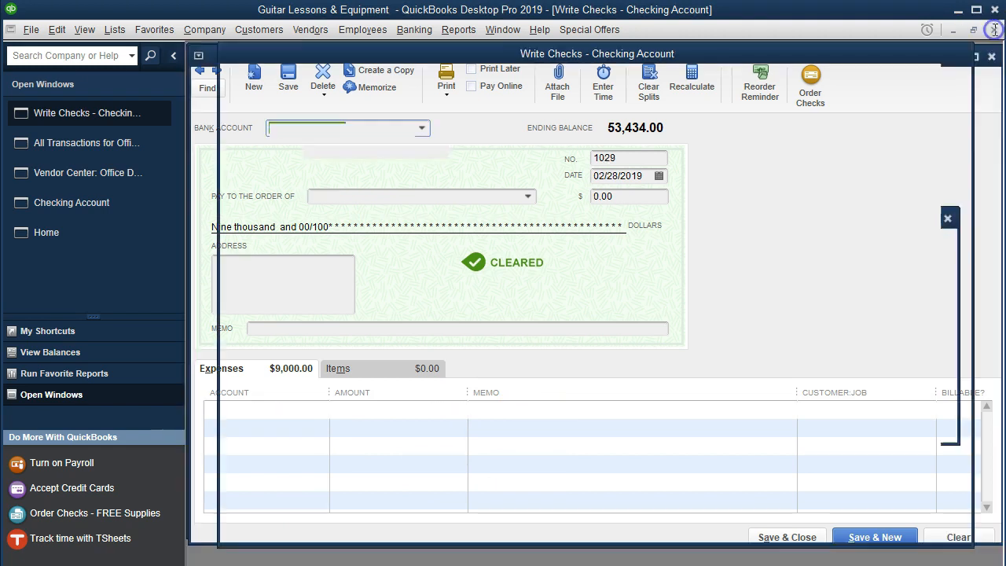
left_click(994, 30)
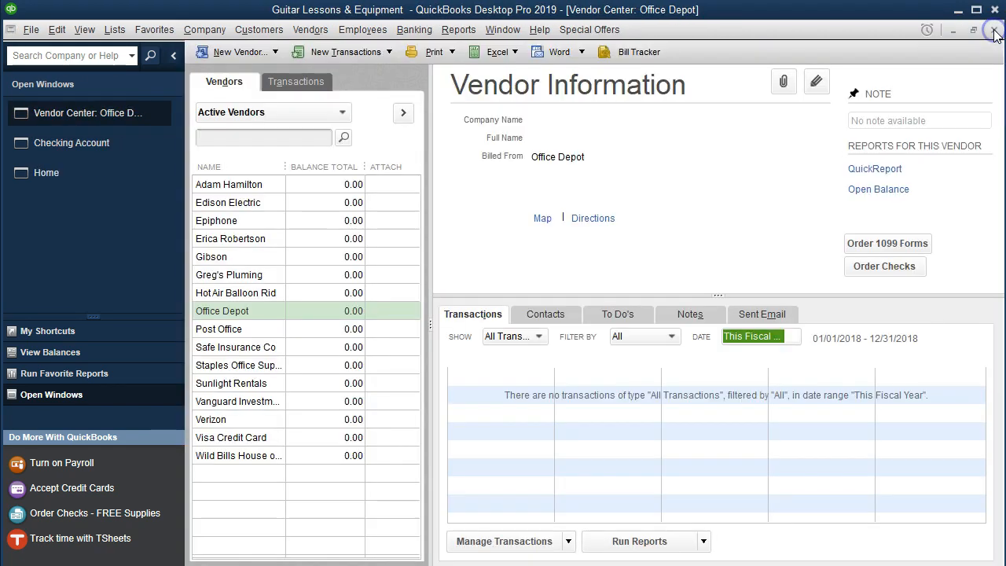
left_click(995, 31)
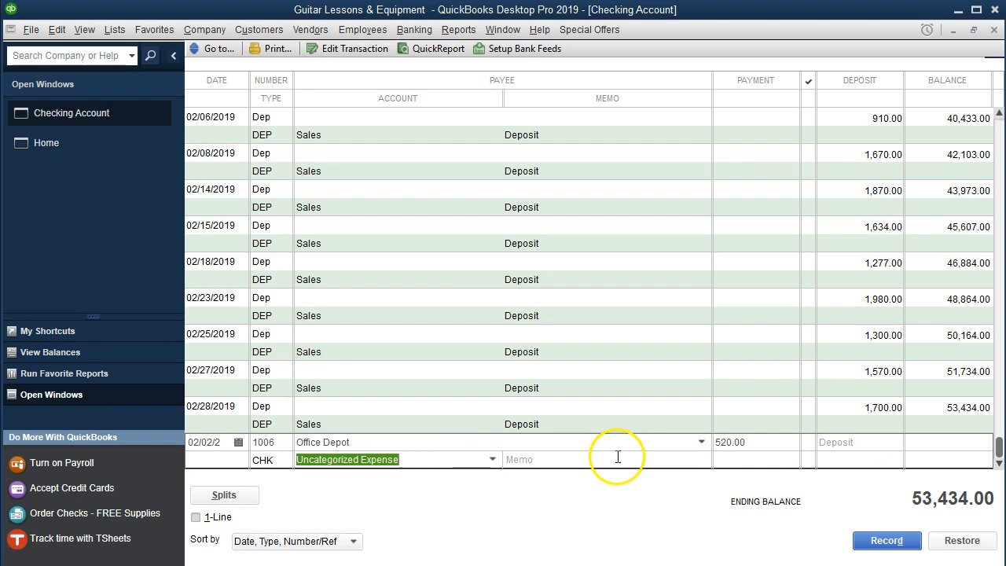
Step: Assign the Office Supplies expense account to the Office Depot check 1006 entry and record it
left_click(491, 460)
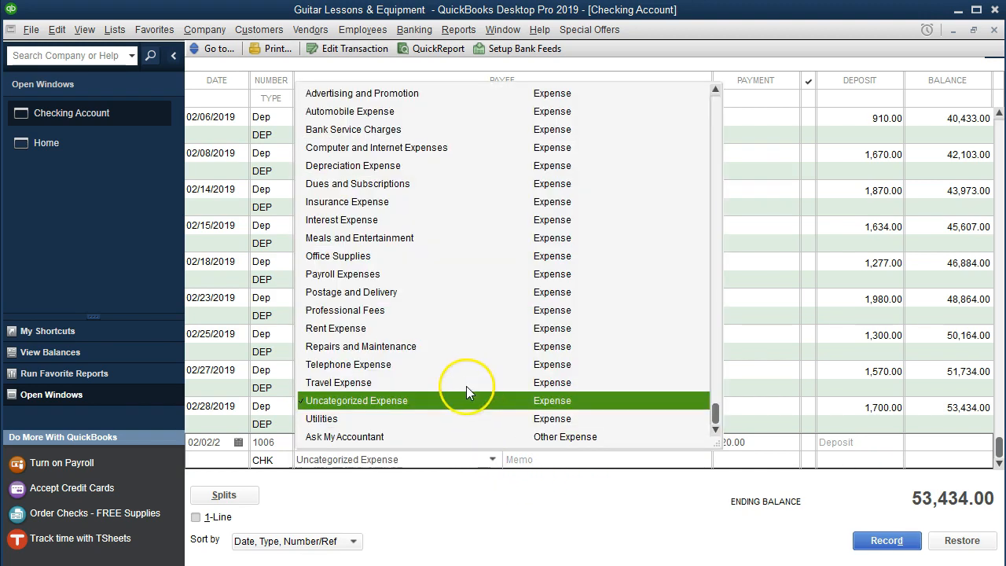
scroll(466, 386, "up", 1)
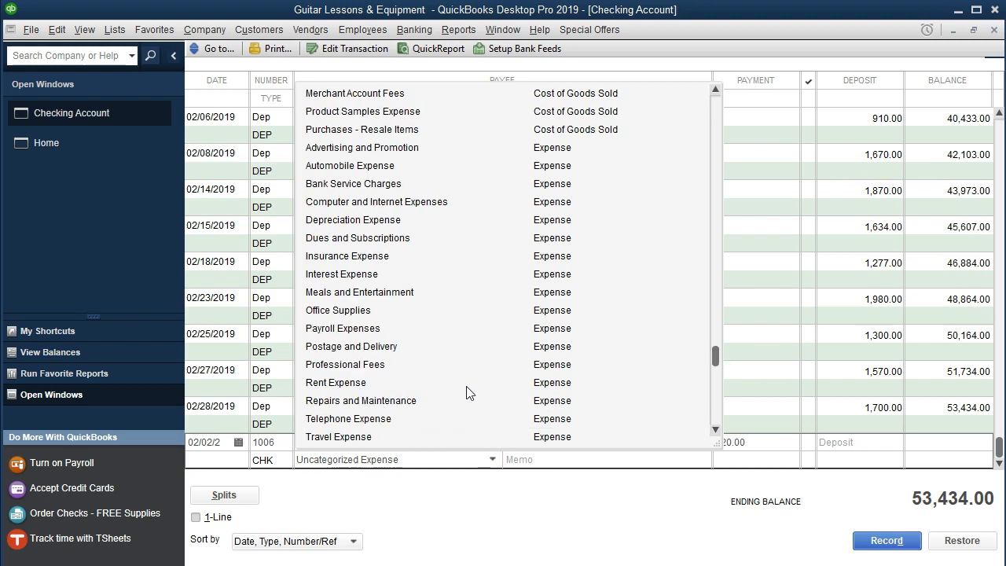
left_click(379, 311)
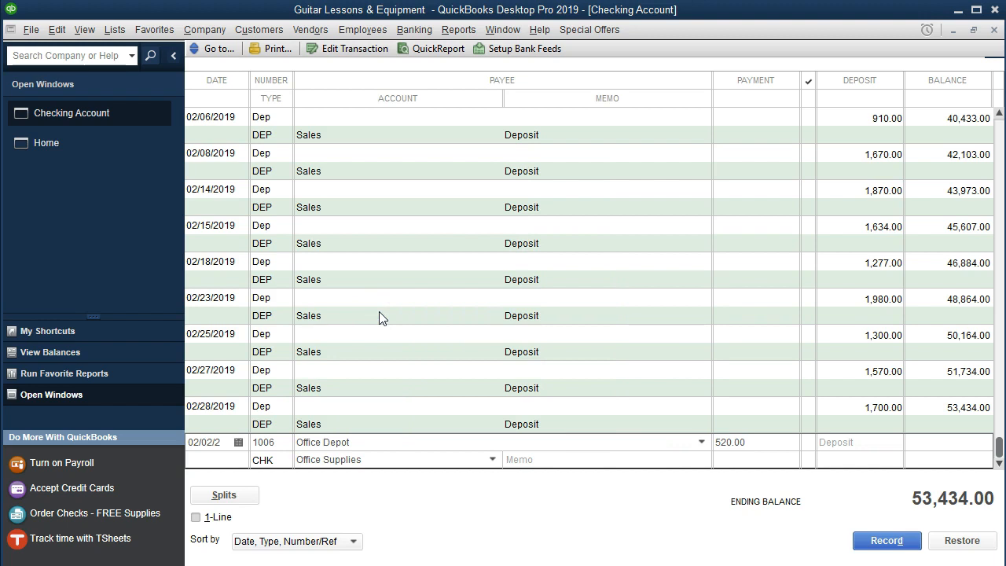
key("Return")
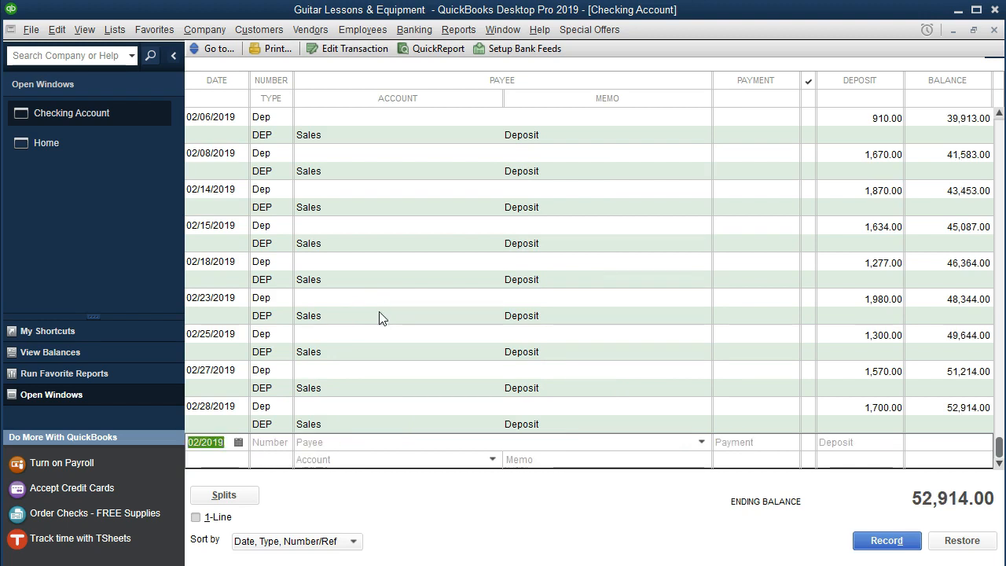
Step: Switch to the February bank statement in Acrobat Reader and highlight the check 1006 Office Depot line
left_click(566, 458)
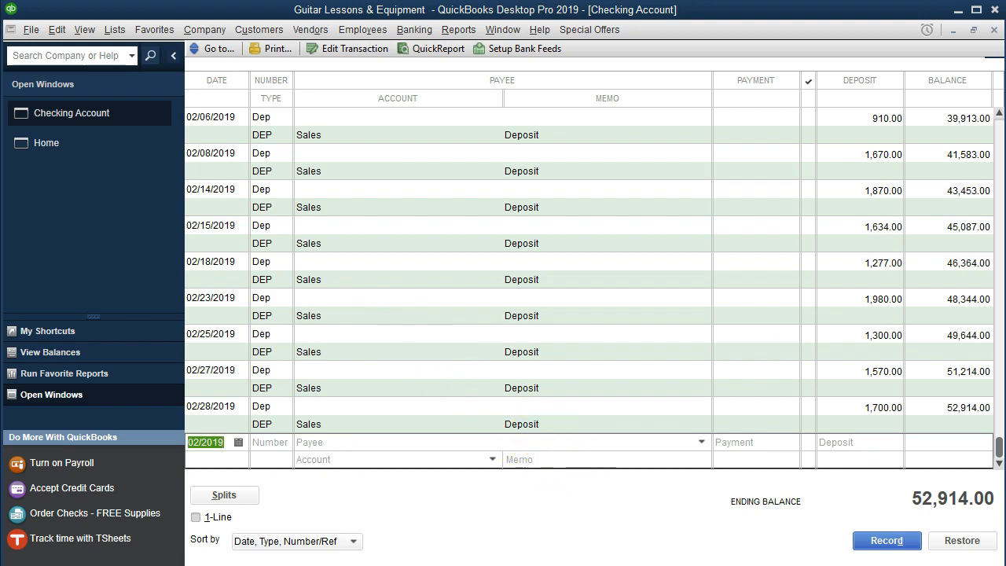
key("alt+Tab")
left_click_drag(474, 218, 906, 220)
right_click(905, 219)
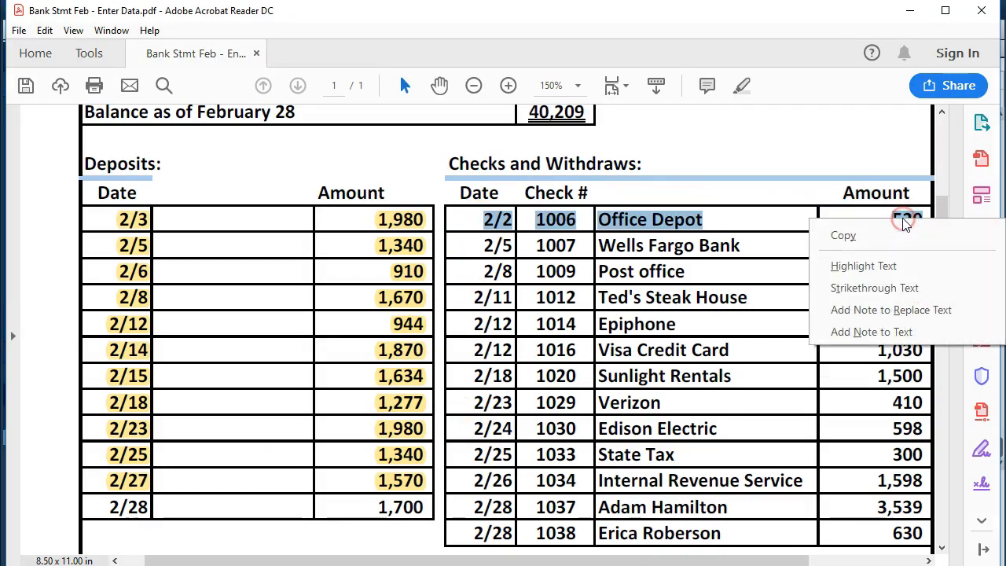
left_click(886, 266)
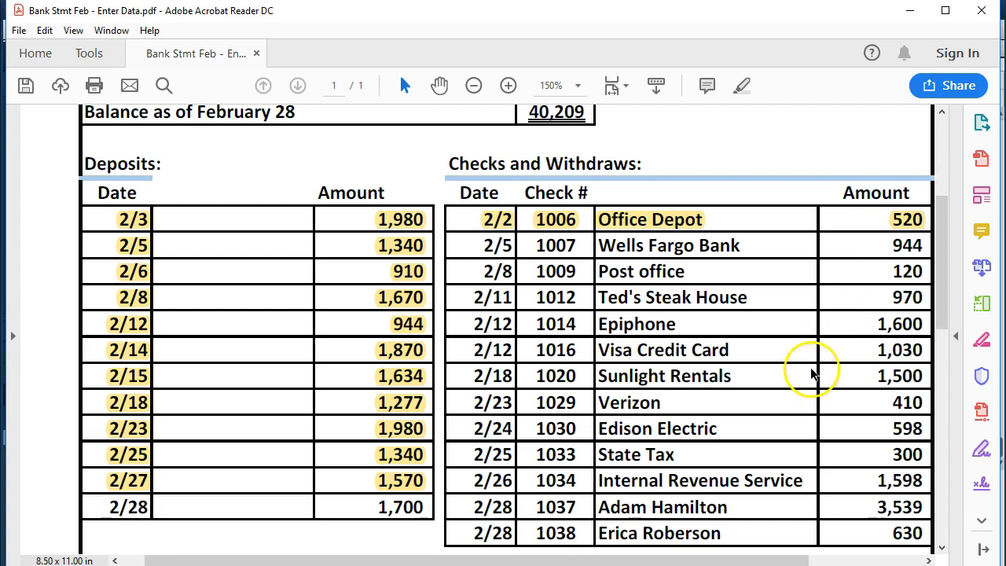
Step: Switch back to QuickBooks and start a new register entry dated 02/05/2019 with check number 1007
left_click(579, 565)
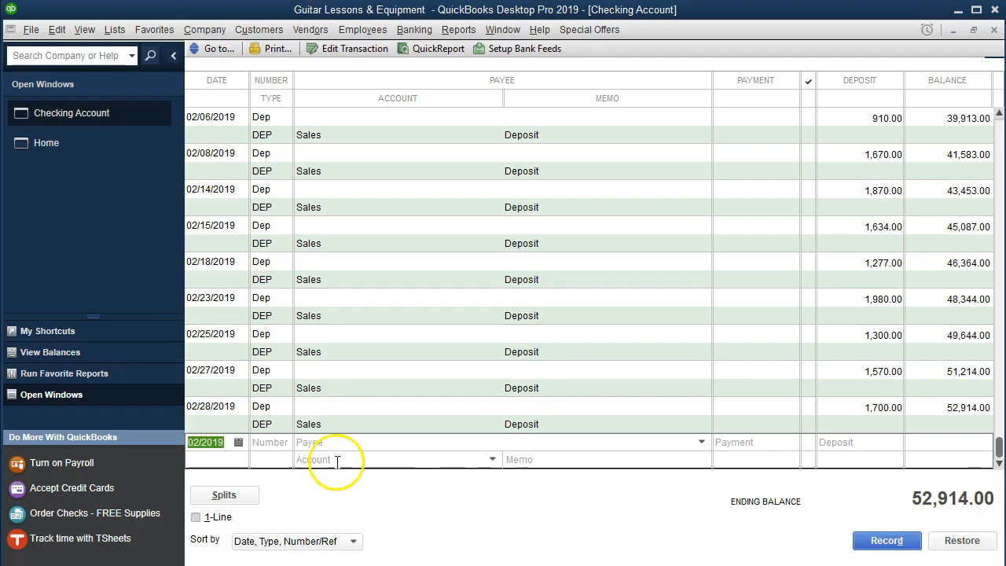
key("plus")
key("plus")
key("plus")
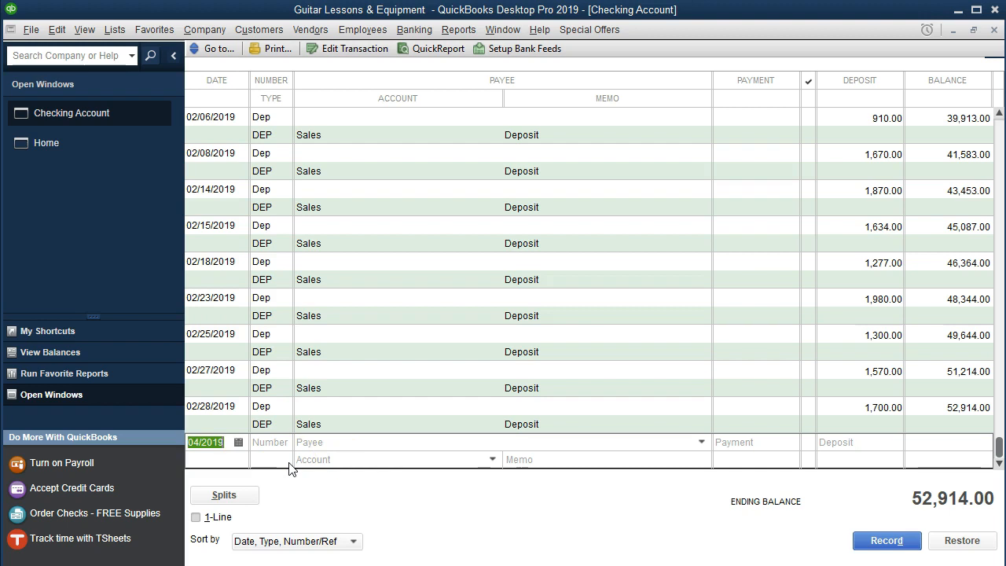
key("Tab")
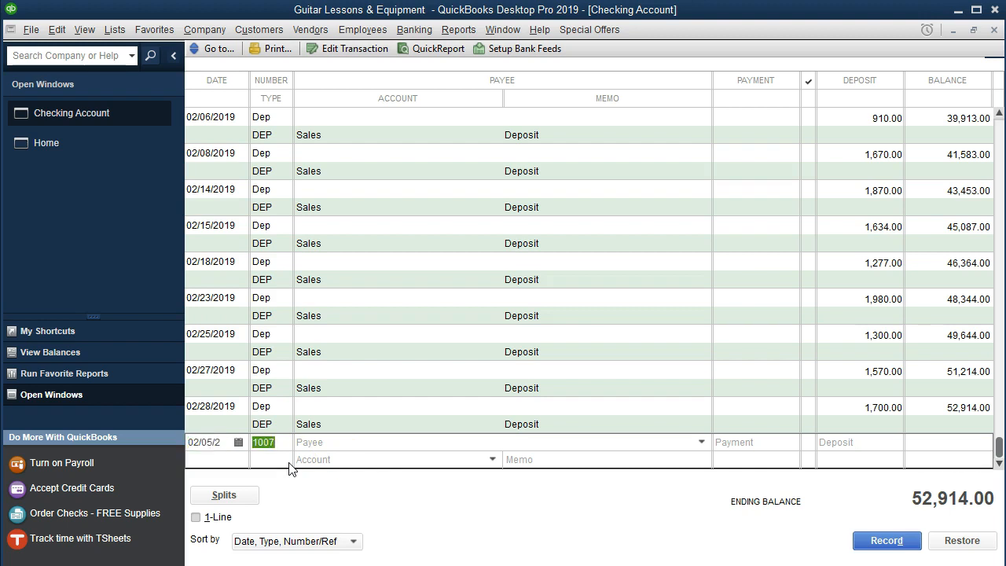
left_click(285, 466)
Step: Set the payee of check 1007 to Wells Fargo Bank and the payment amount to 944
key("Tab")
type("Wells Fargo Bank")
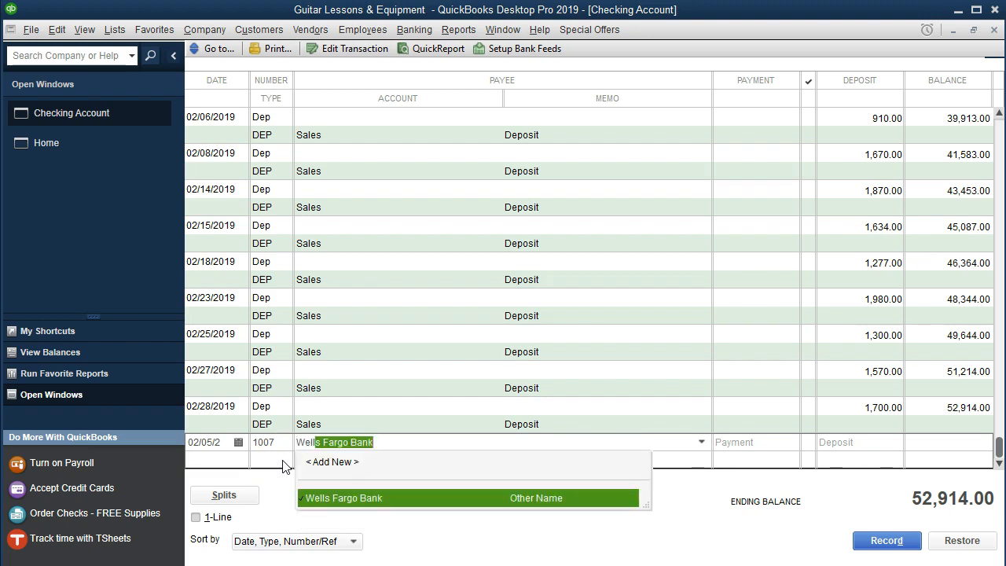
left_click(513, 498)
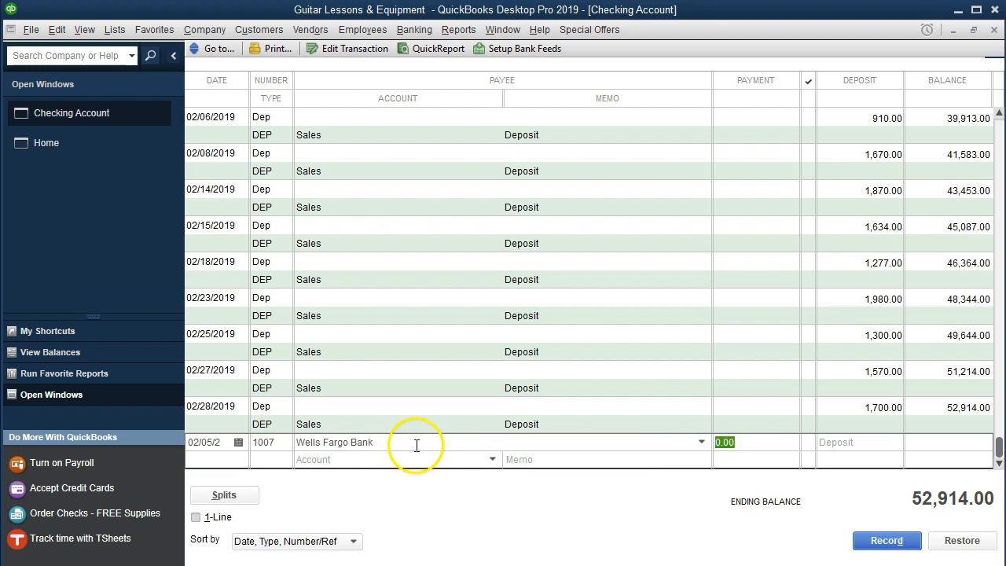
type("944")
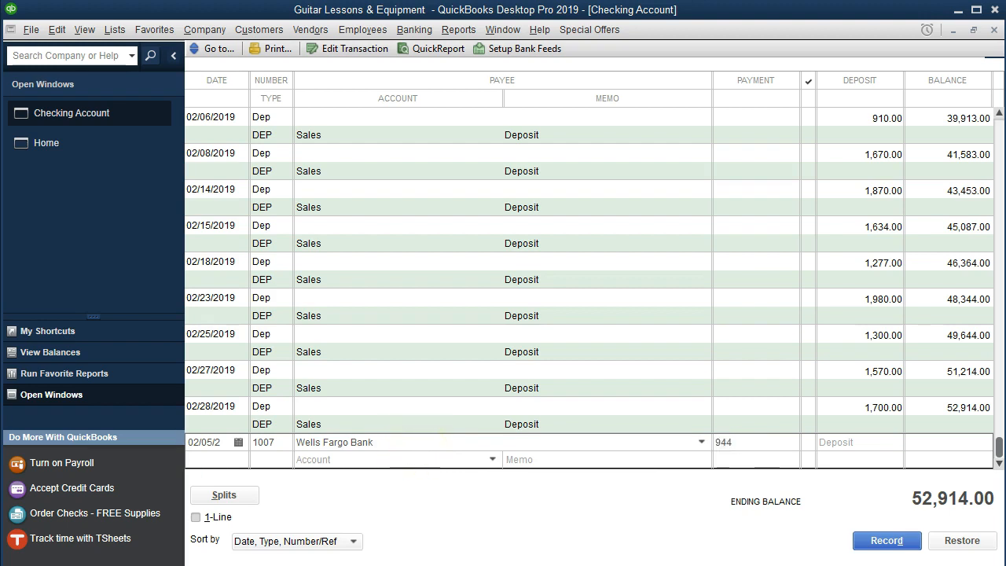
key("Tab")
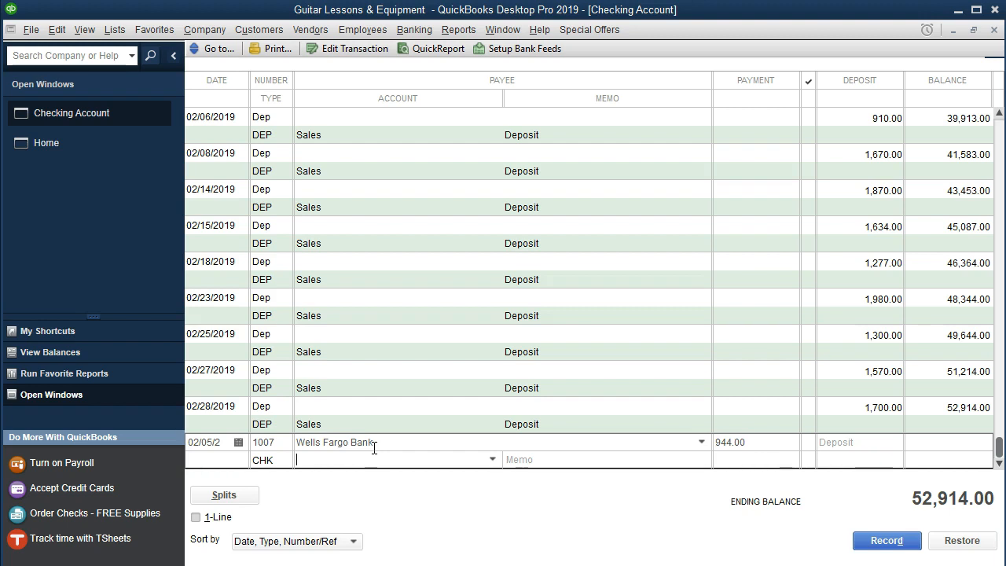
Step: Assign the Uncategorized Expense account to the Wells Fargo Bank check entry
left_click(378, 476)
type("Un")
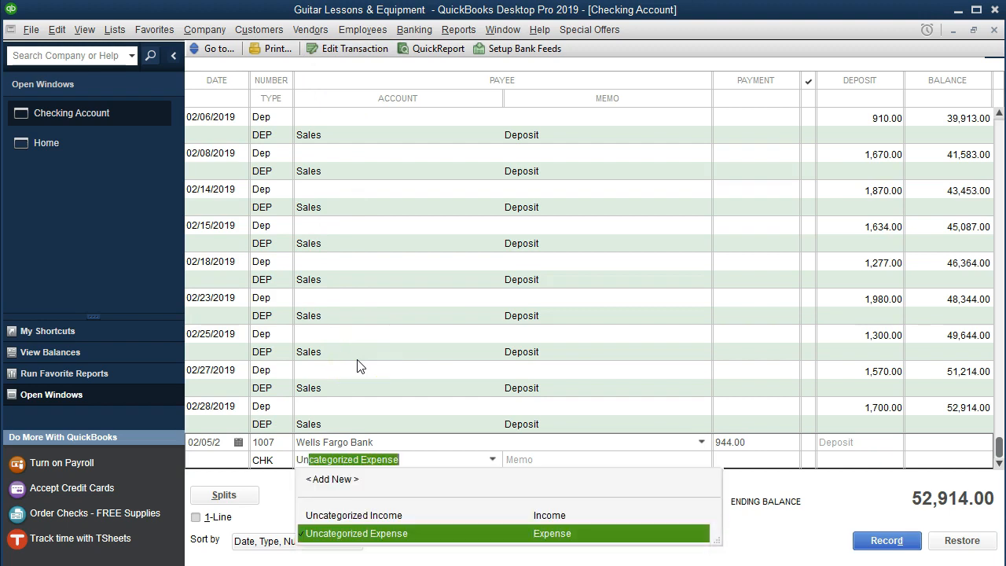
type("c")
left_click(378, 533)
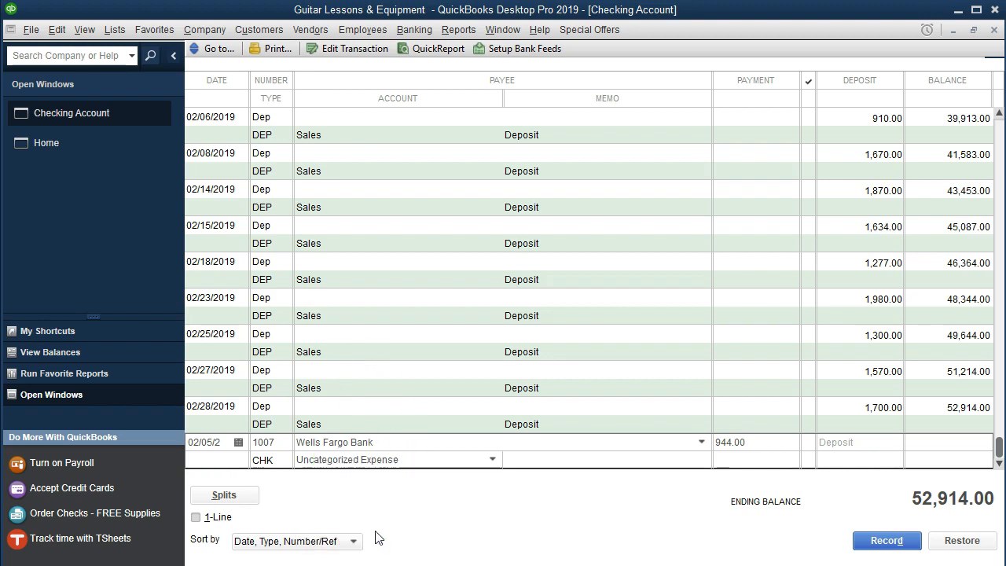
Step: Record check 1007 and turn off the automatic display of the check reorder reminder
key("Return")
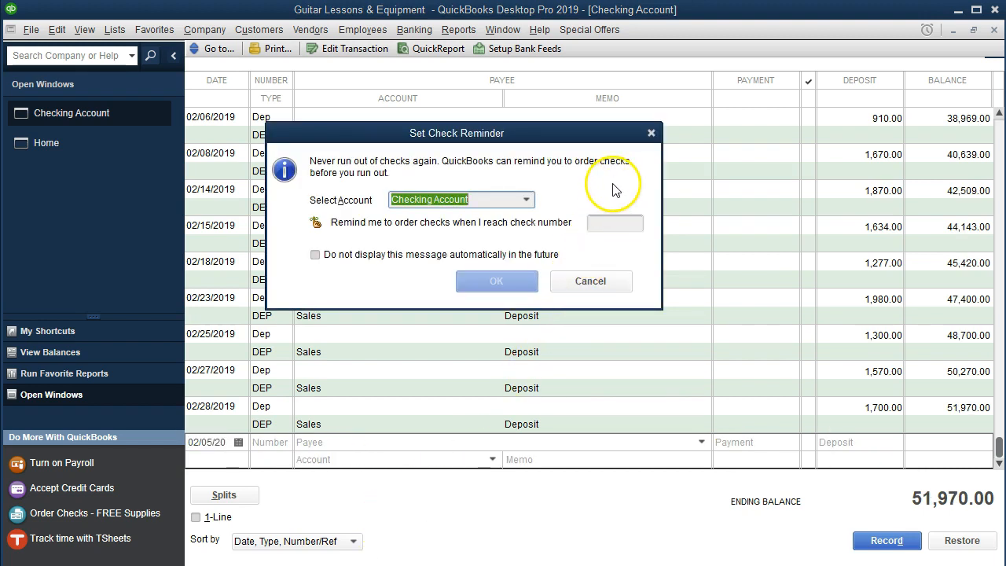
left_click(315, 255)
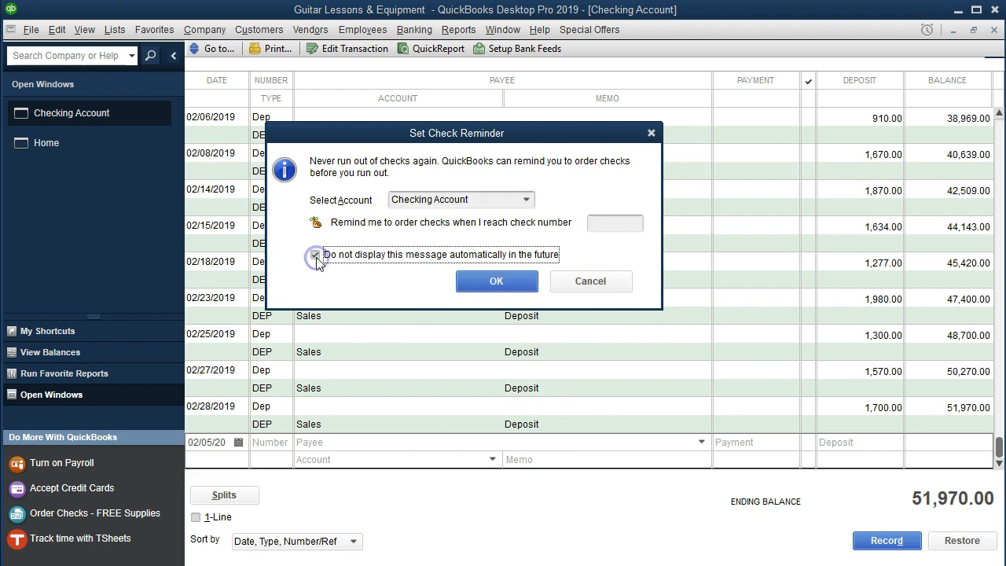
left_click(491, 290)
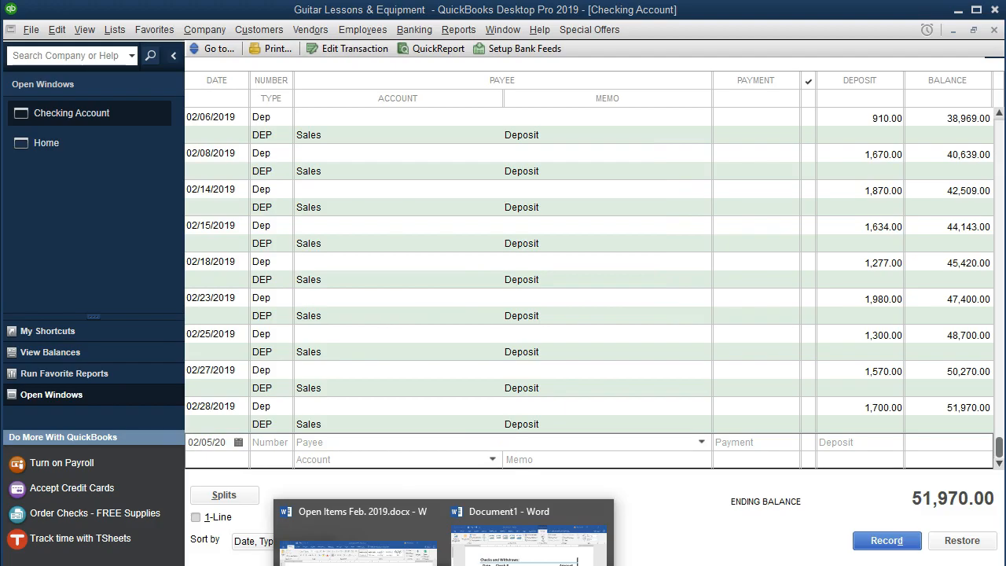
Step: In the Word document Open Items Feb. 2019.docx, add the bullet "Check 1007 on 2/5 to Wells Fargo Bank. What is this? Is it a loan payment?"
left_click(290, 510)
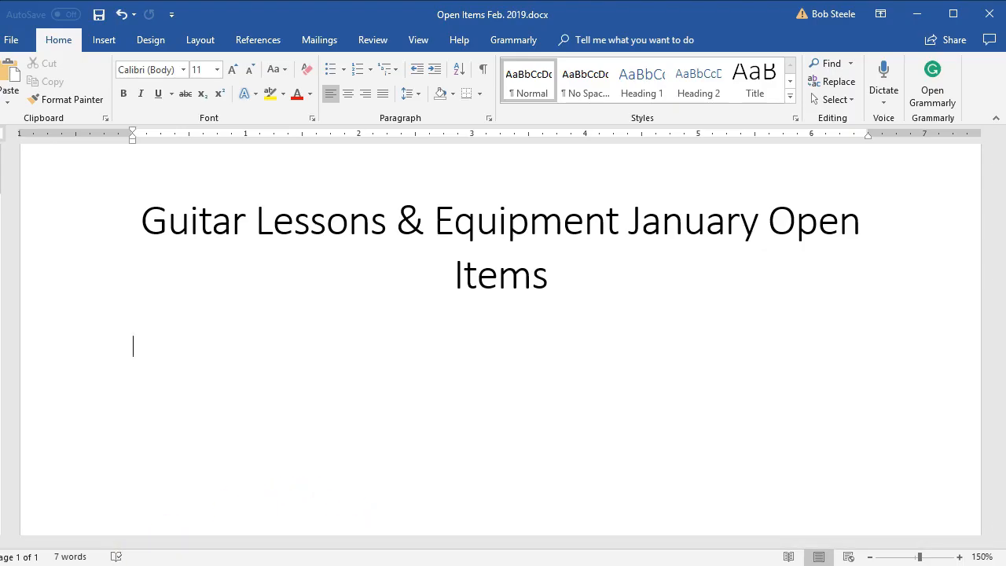
key("ctrl+v")
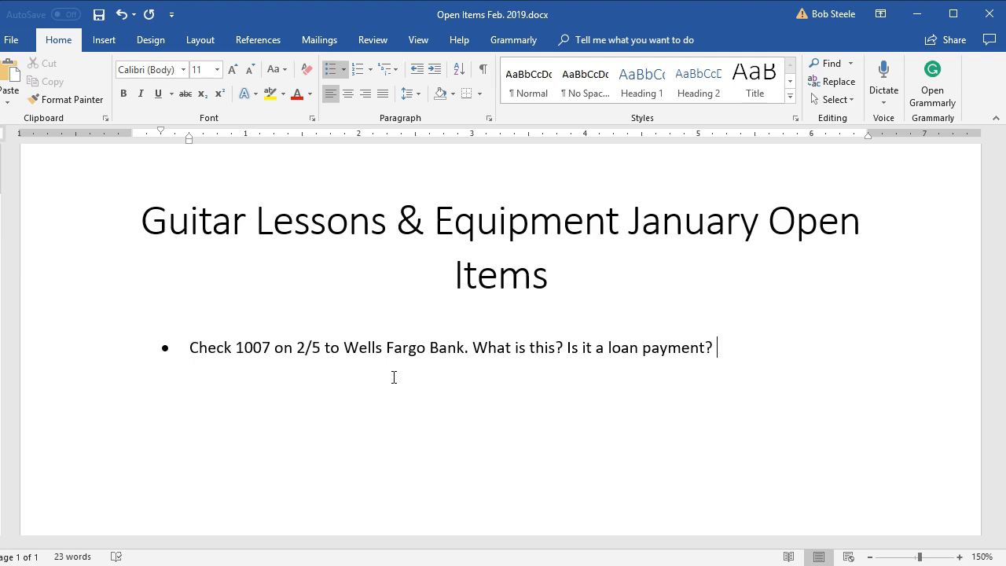
key("Return")
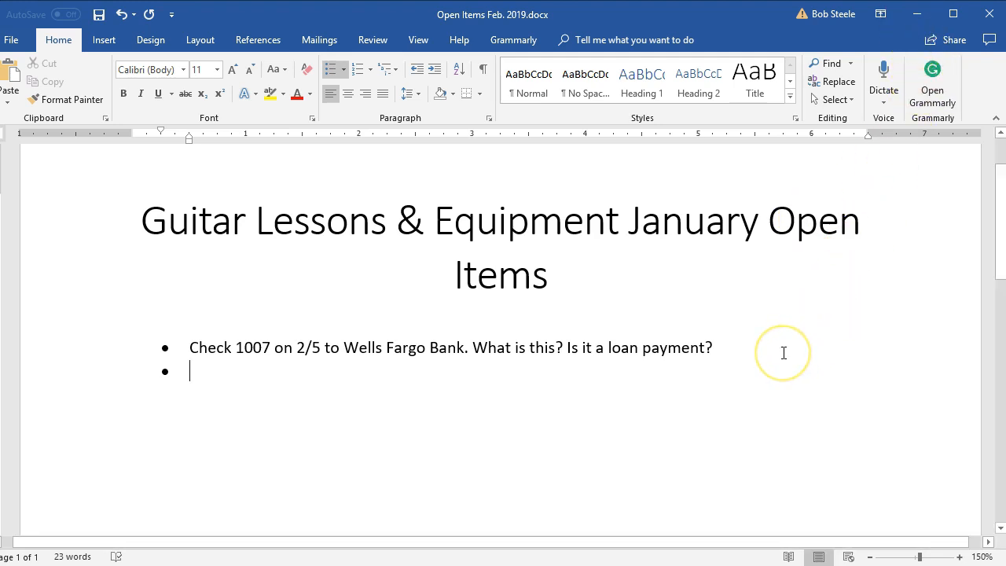
left_click(913, 19)
Step: Switch to the February bank statement in Acrobat Reader and highlight the check 1007 Wells Fargo Bank line
left_click(509, 458)
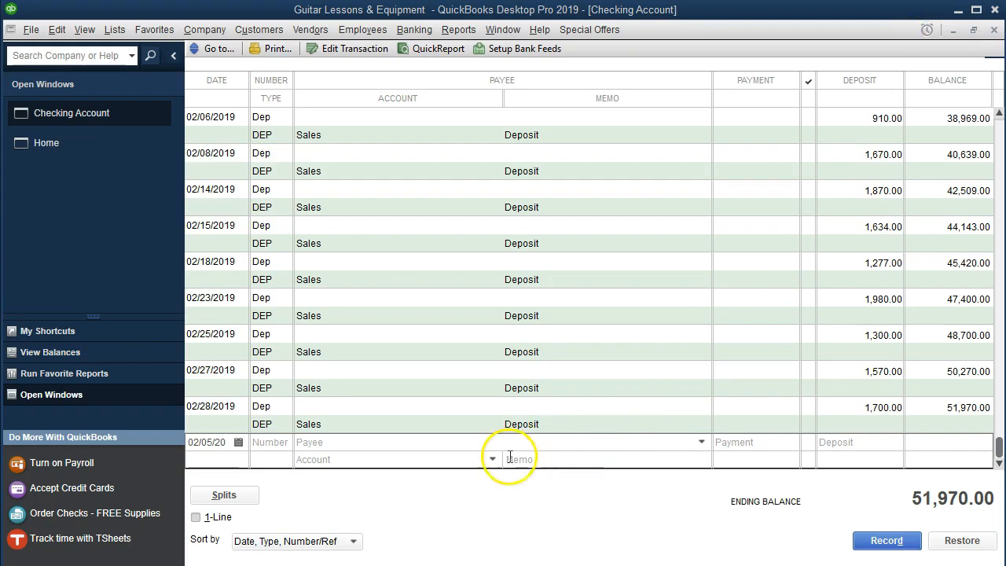
left_click(420, 456)
key("alt+Tab")
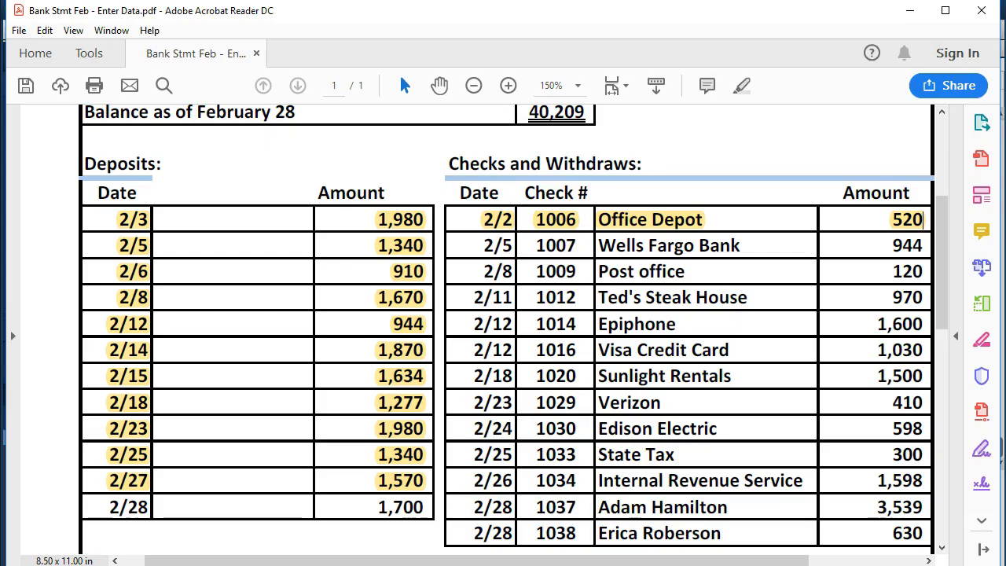
left_click_drag(464, 246, 915, 253)
right_click(915, 253)
left_click(853, 298)
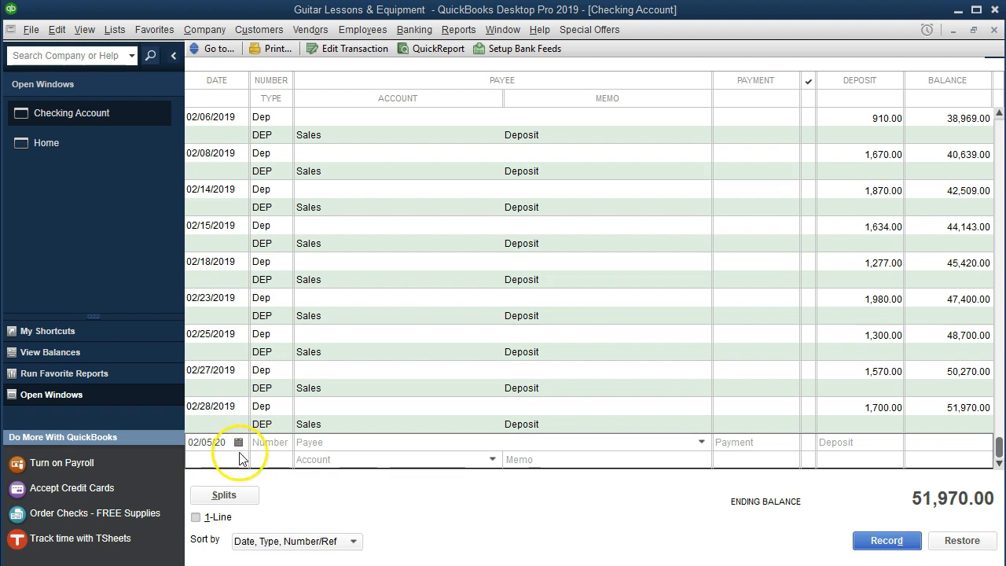
Step: In the QuickBooks checking register, enter a check dated 02/08/2019 to Post Office for 120.00 under Postage and Delivery
left_click(219, 441)
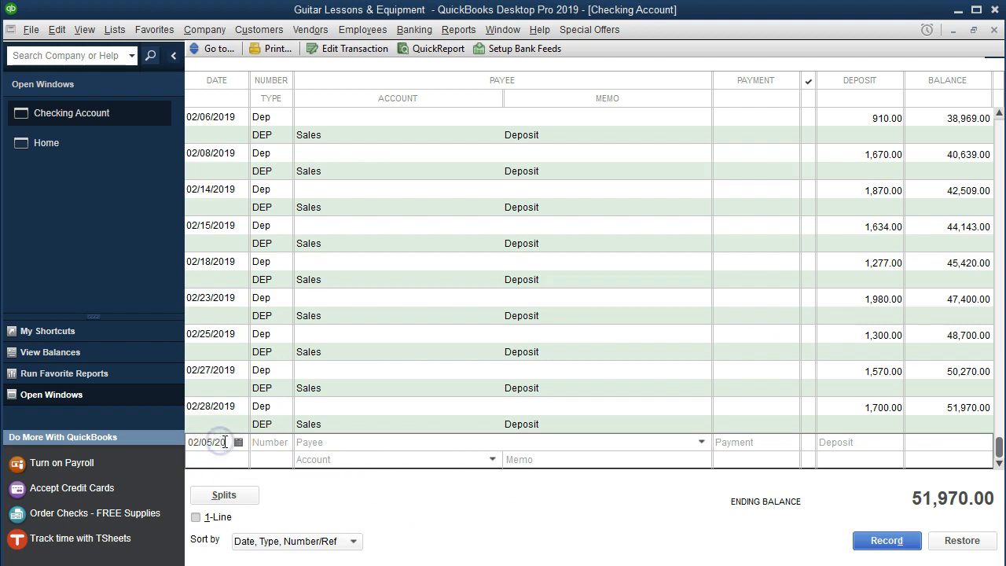
key("plus")
key("plus")
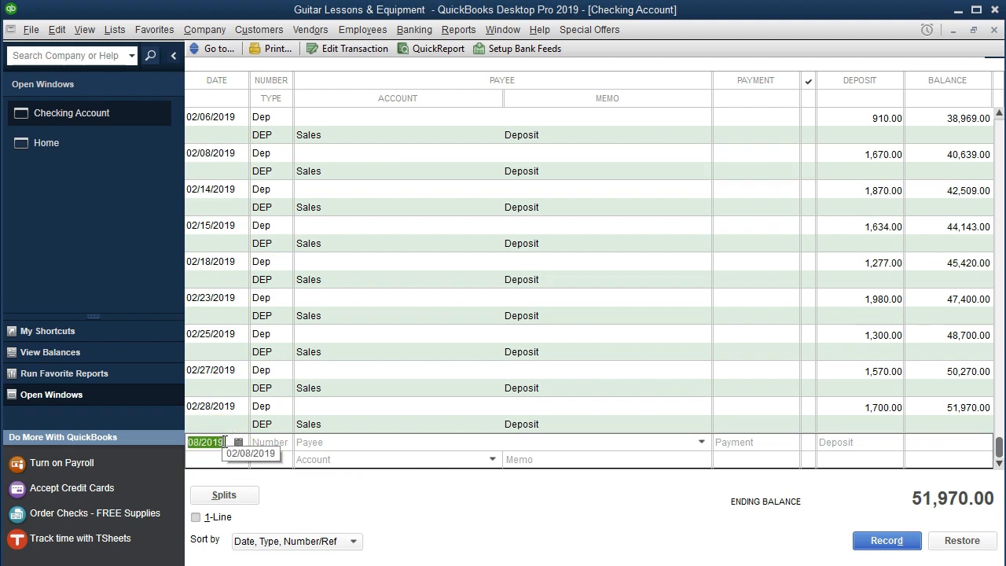
key("Tab")
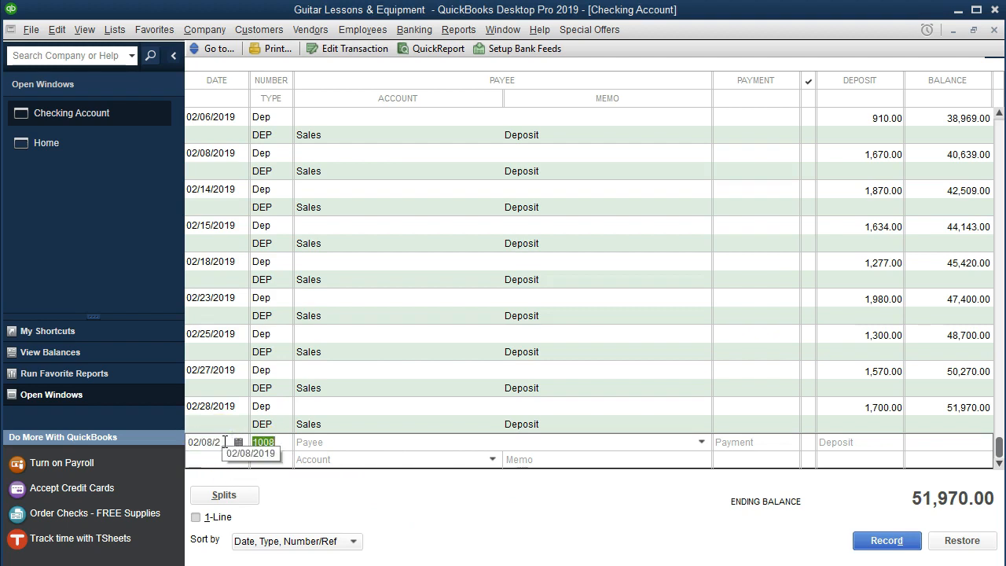
key("Tab")
left_click(702, 443)
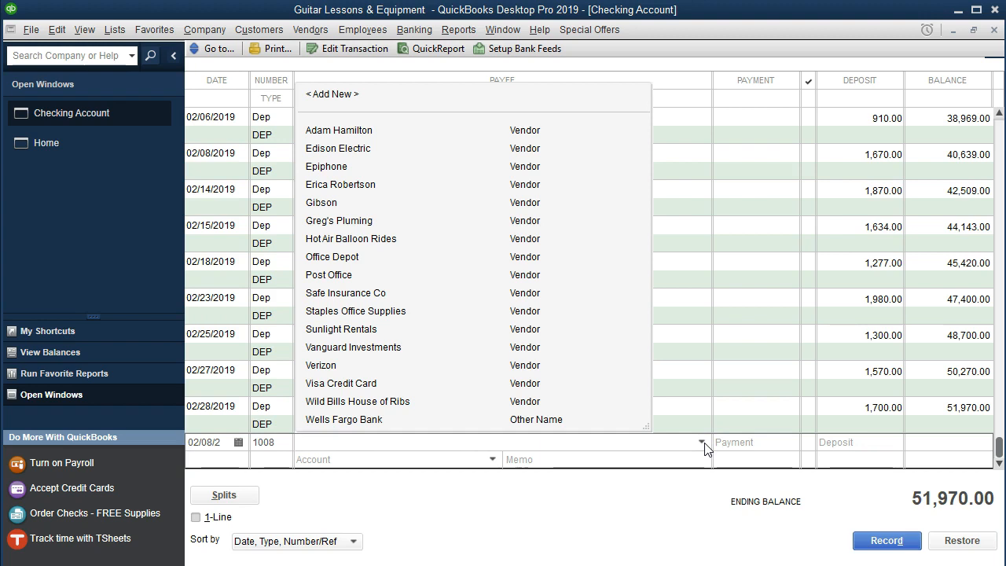
type("Post Office")
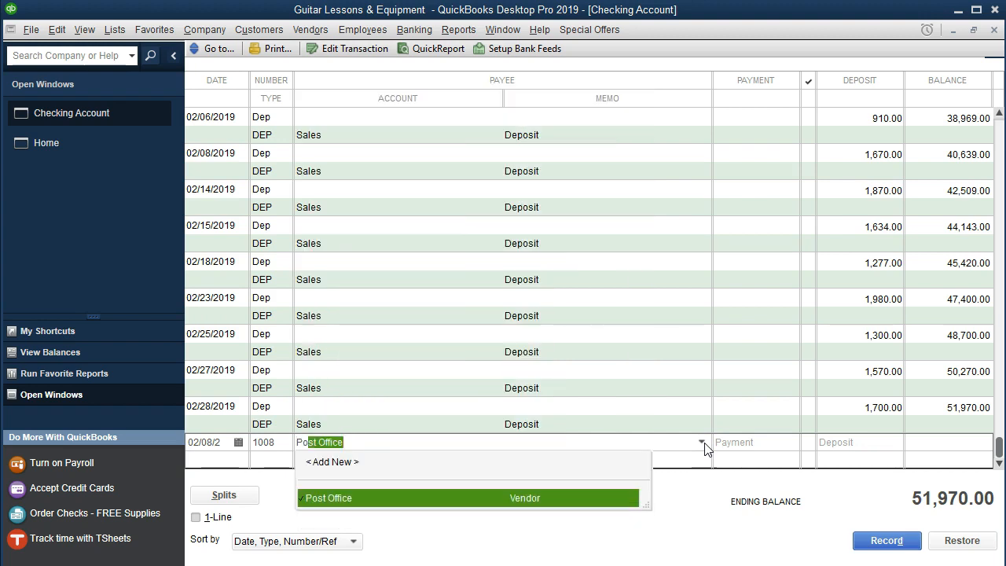
key("Tab")
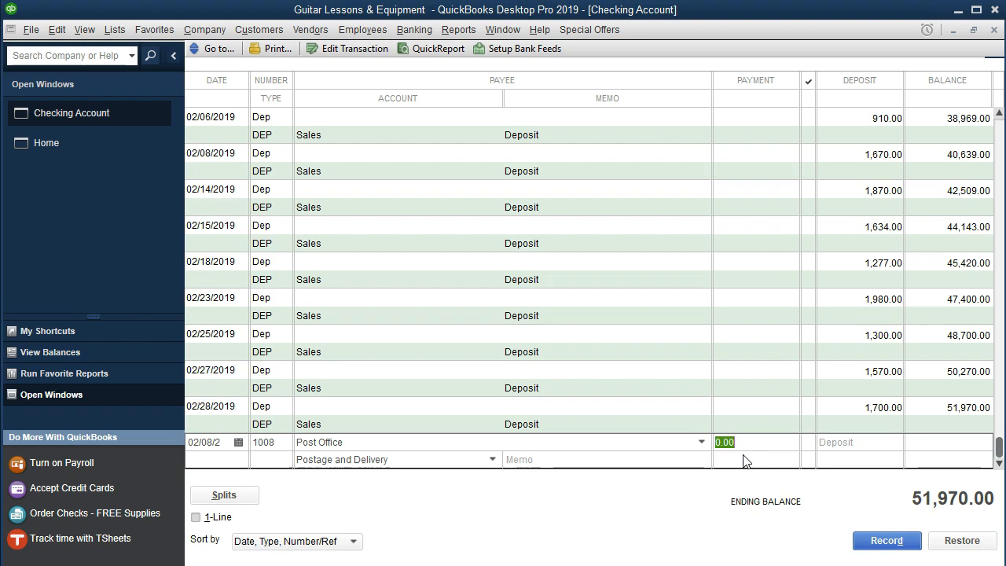
type("120")
key("Tab")
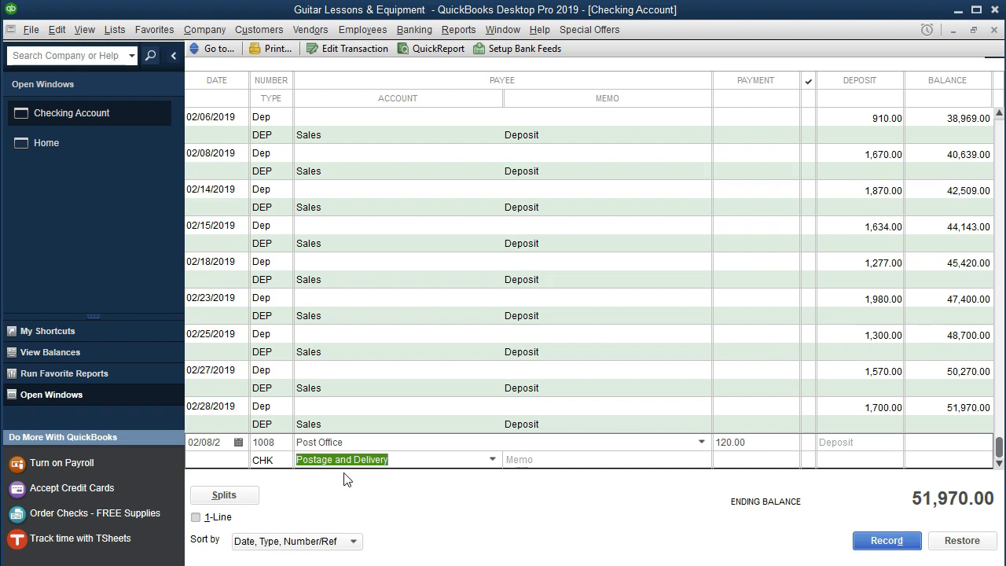
Step: Change the Post Office check's number to 1009 and record the entry
key("Return")
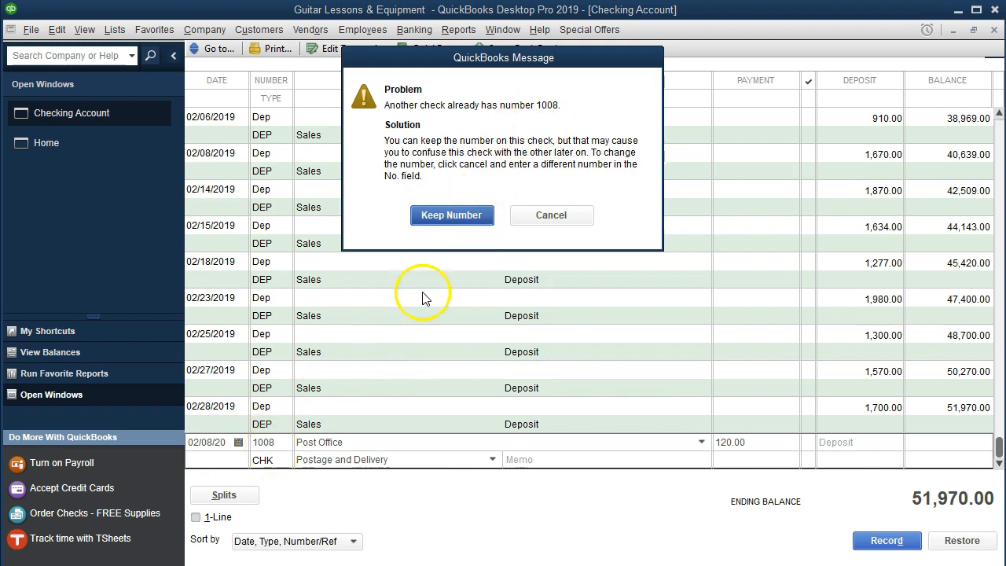
left_click(553, 219)
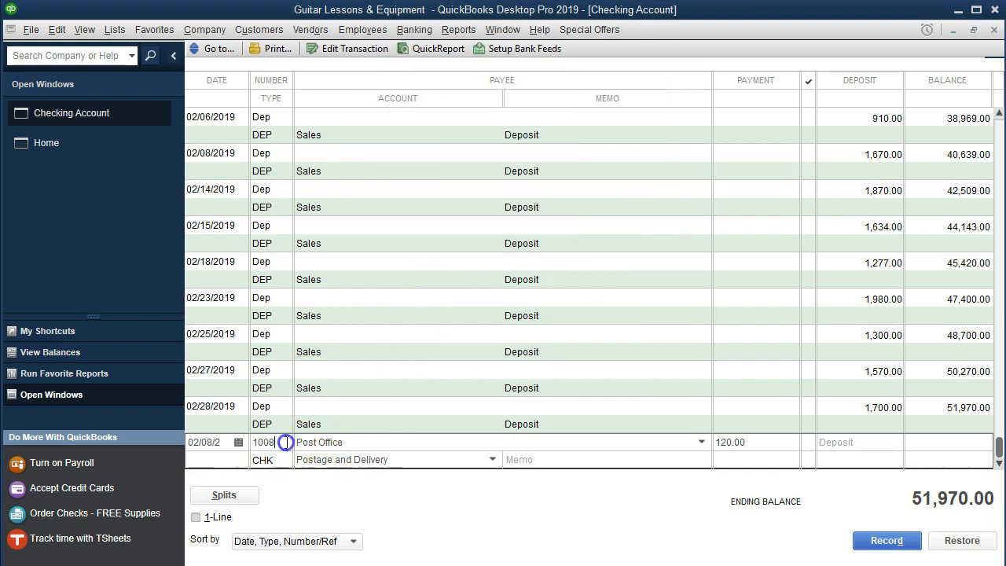
key("BackSpace")
type("9")
key("Tab")
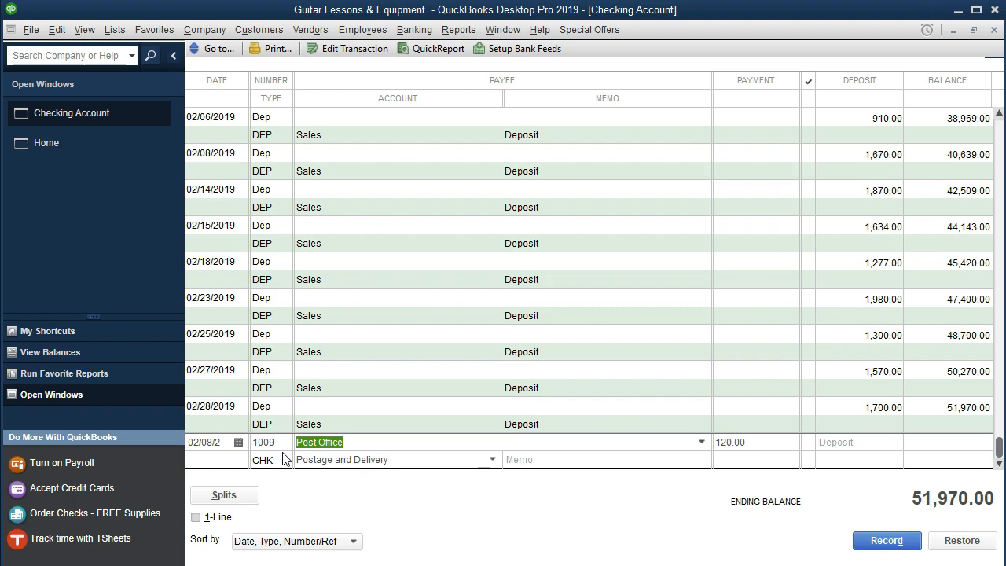
key("Return")
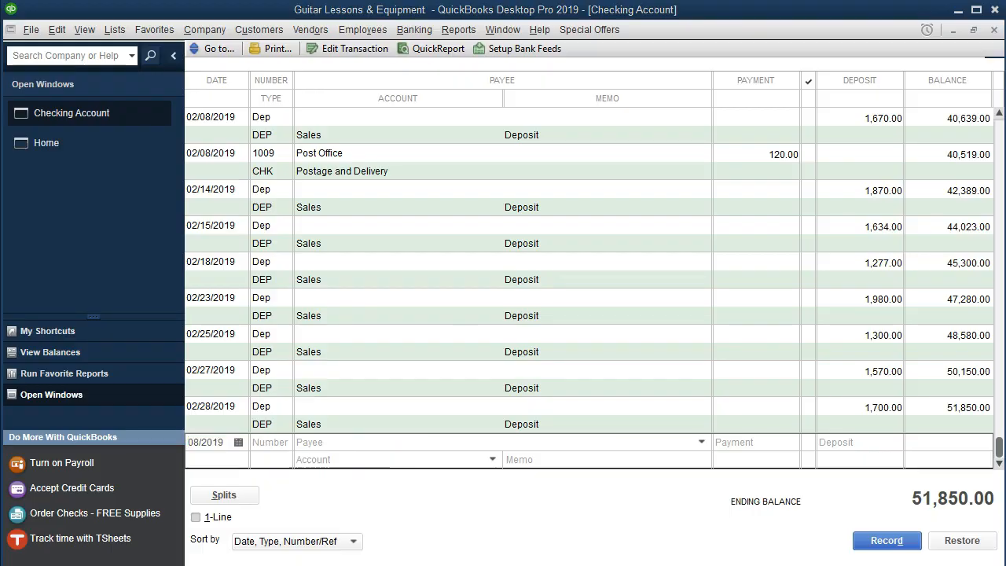
Step: Switch to the February bank statement in Acrobat Reader and highlight the check 1009 Post office line
key("alt+Tab")
left_click_drag(482, 267, 904, 279)
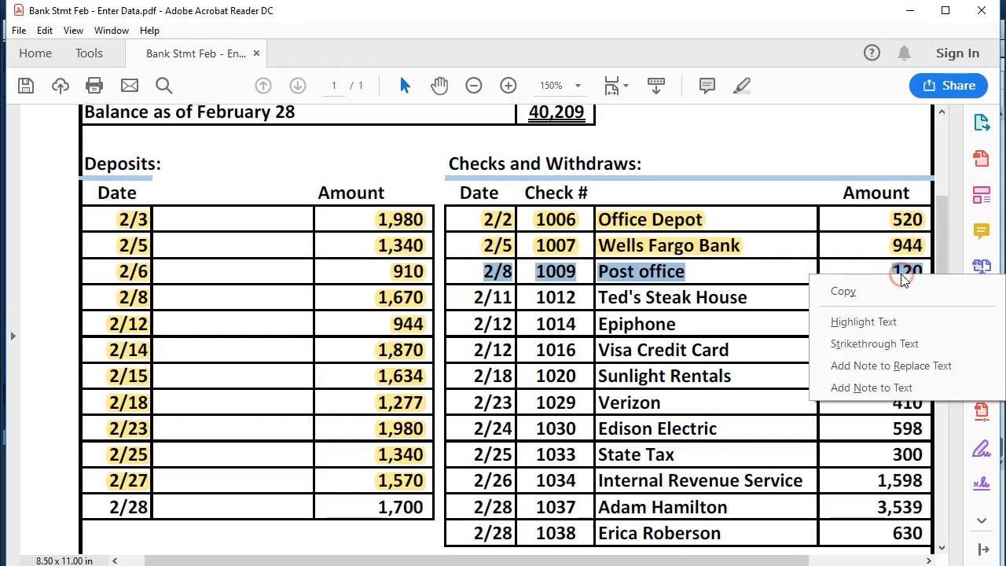
left_click(865, 321)
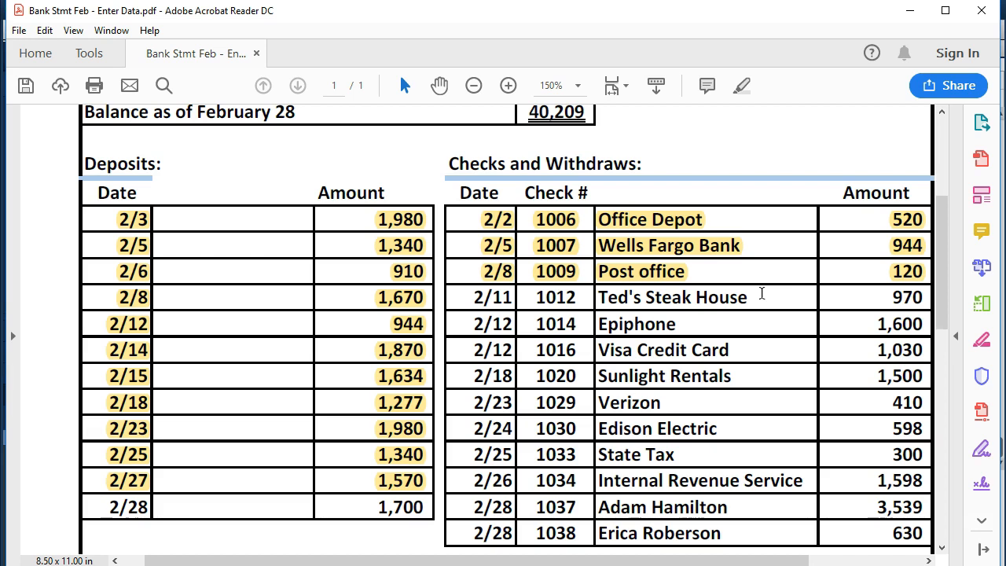
left_click(762, 304)
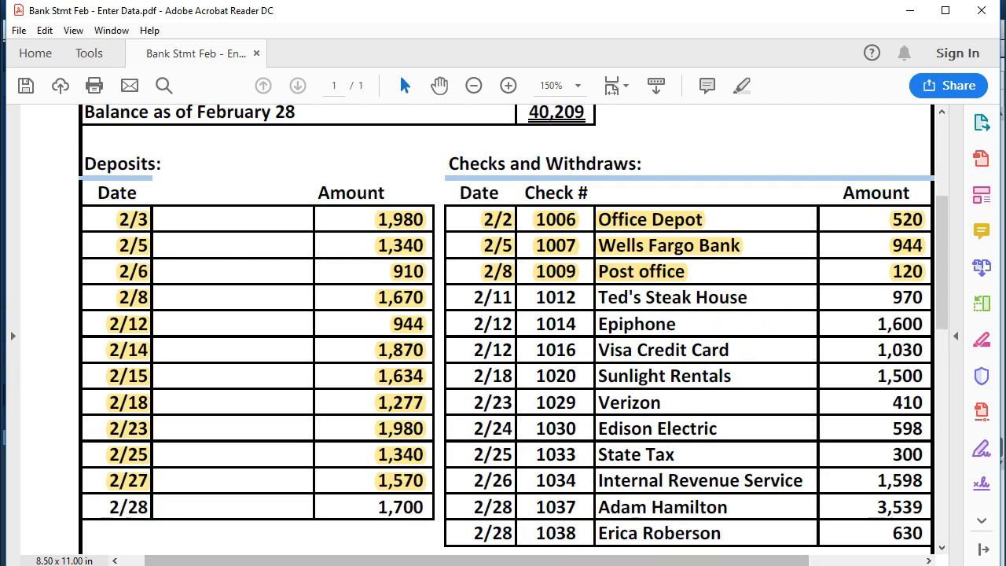
Step: In the Word document Open Items Feb. 2019.docx, add the bullet "Check 1012 on 2/11 Ted's Steak House 970. Is it business or personal?"
mouse_move(443, 565)
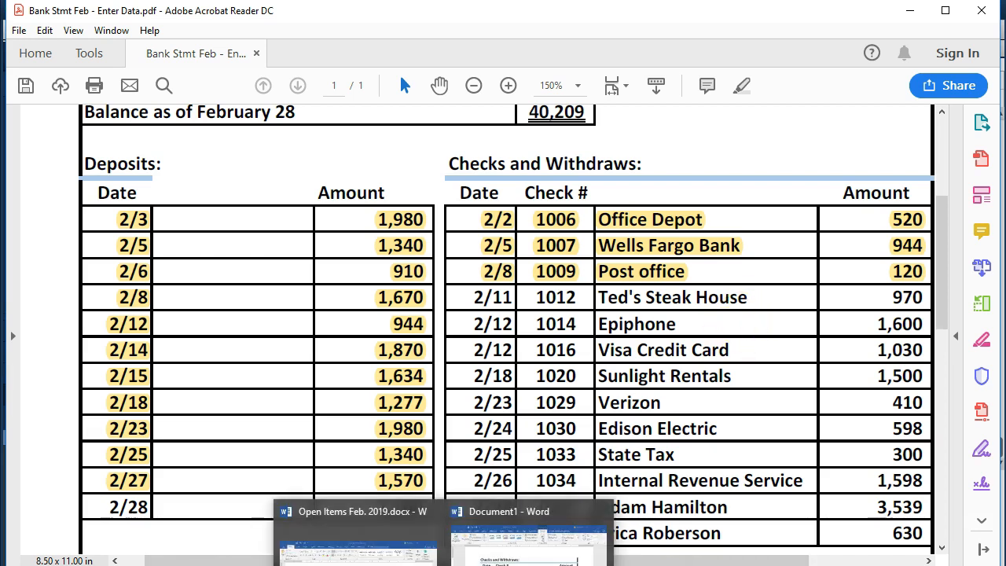
left_click(358, 543)
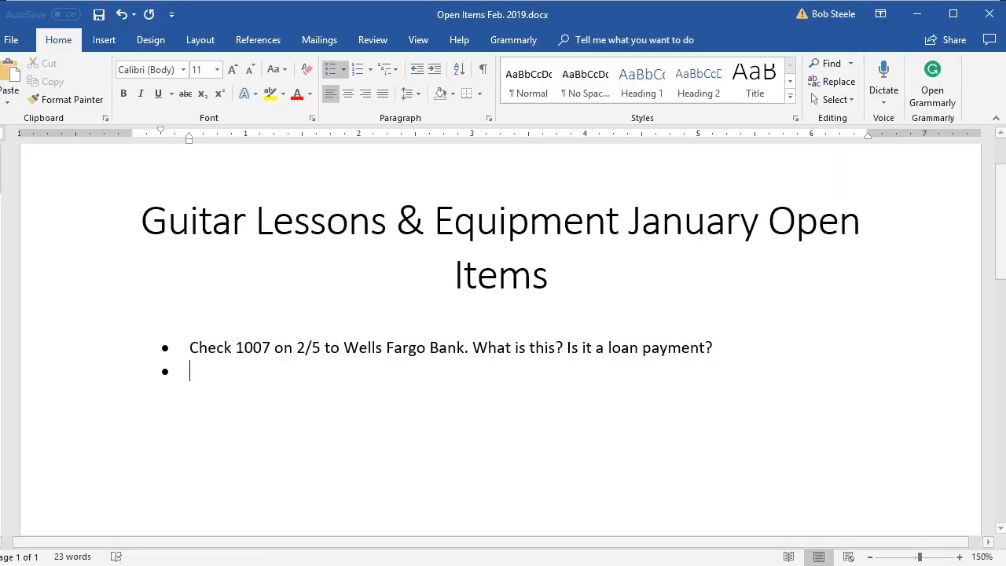
type("Check 1012 on 2/11 Ted's Steak House 970. Is it business or personal?")
key("Return")
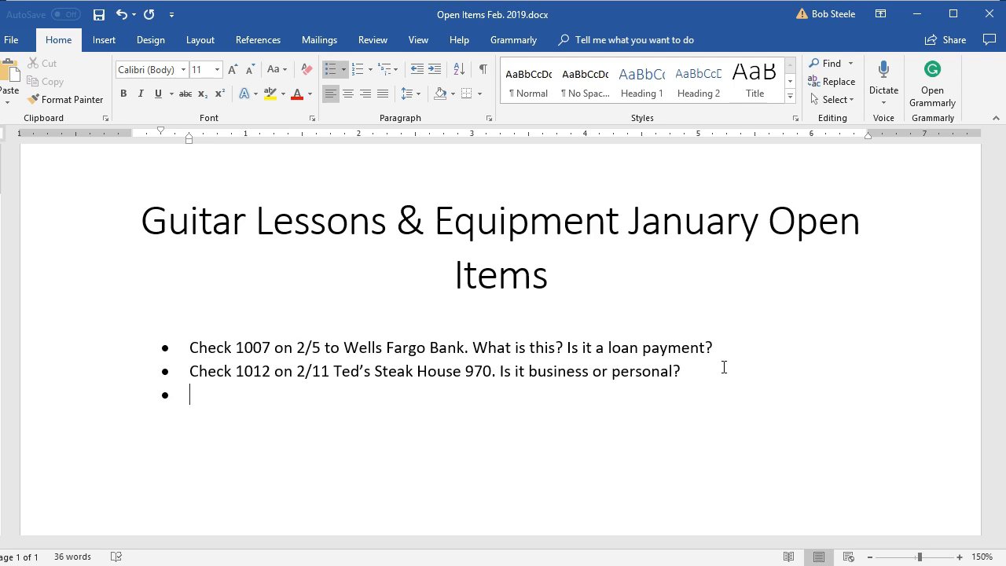
left_click(661, 375)
left_click(673, 377)
left_click(364, 397)
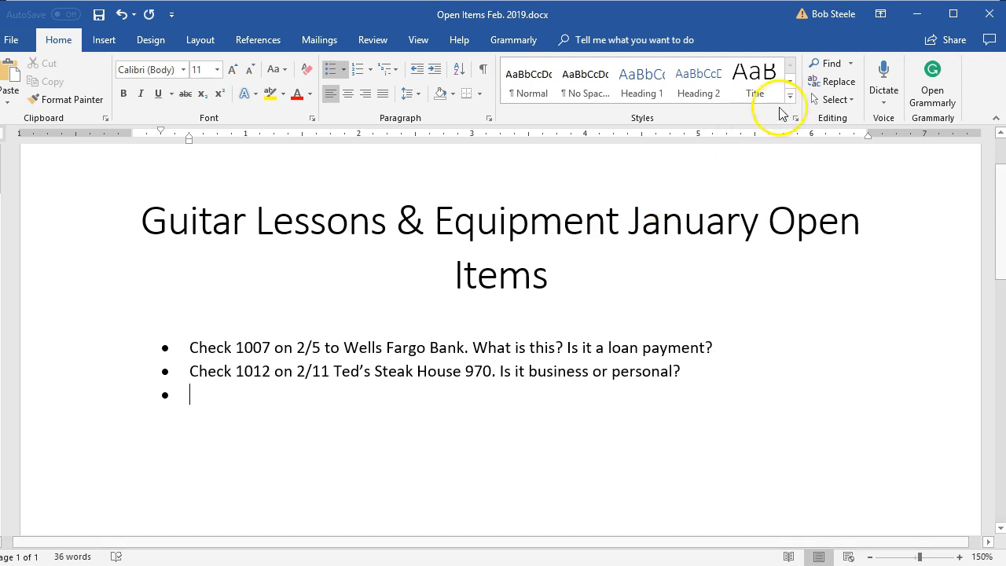
Step: Return to the QuickBooks checking register and start a new check entry dated 02/11/2019 with number 1012
left_click(914, 13)
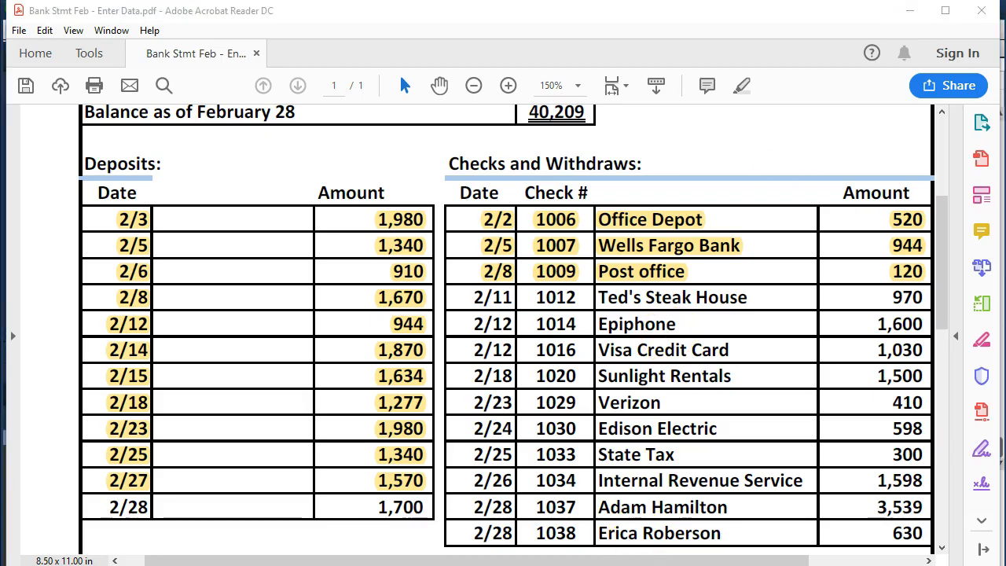
left_click(481, 565)
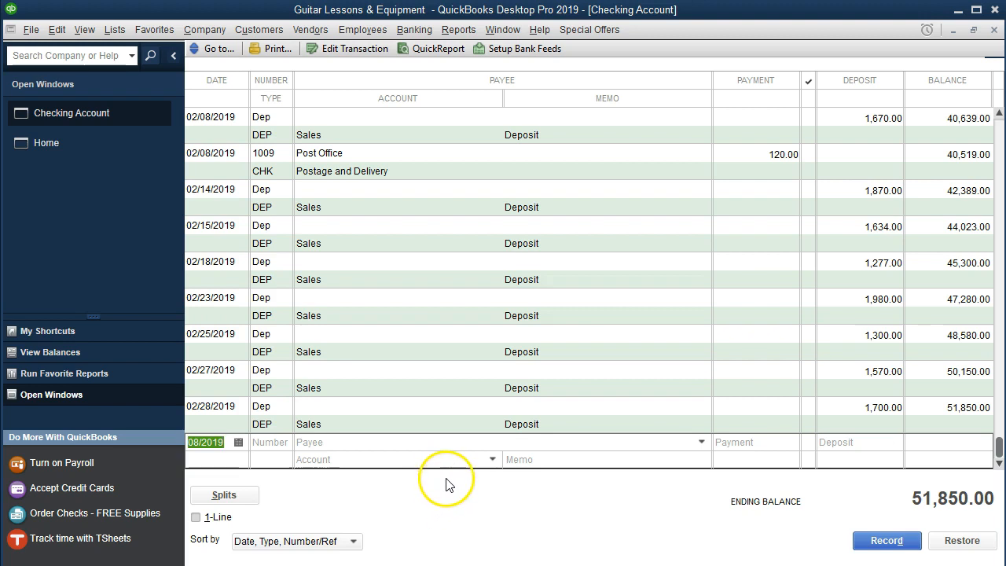
key("plus")
key("plus")
key("Tab")
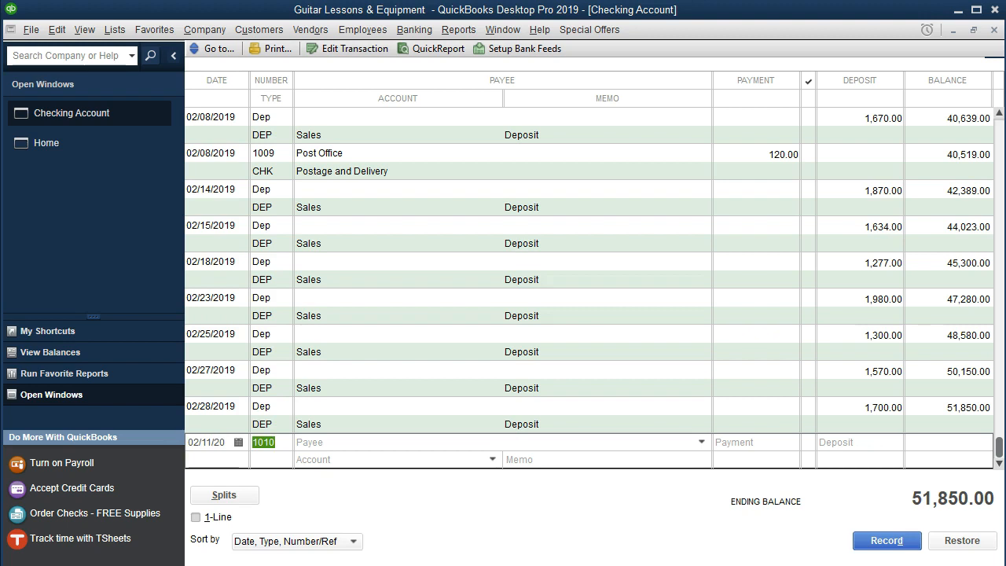
key("plus")
key("plus")
key("Tab")
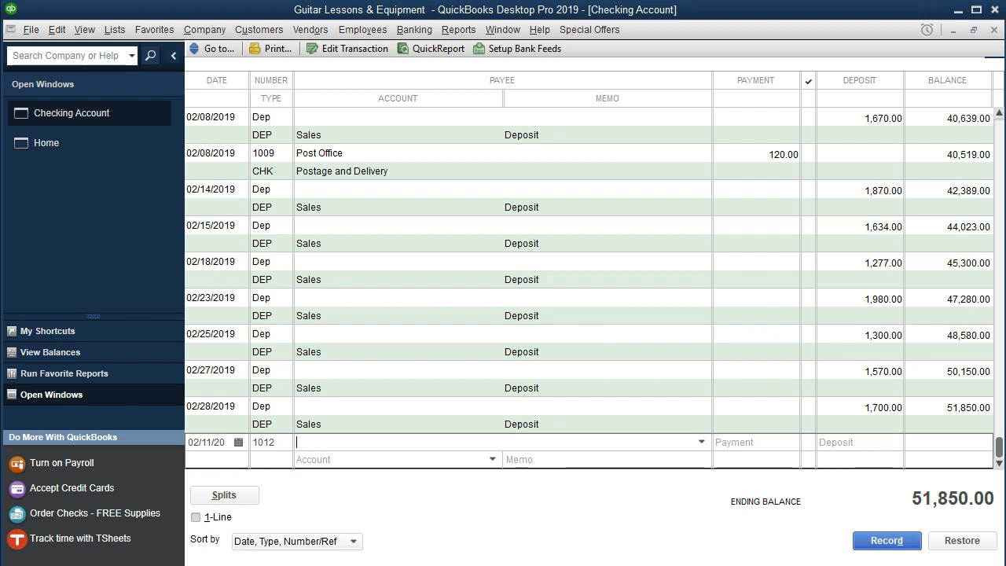
Step: Enter Ted's Steak House as the payee of check 1012 and quick-add it to the name list as a vendor
left_click(702, 443)
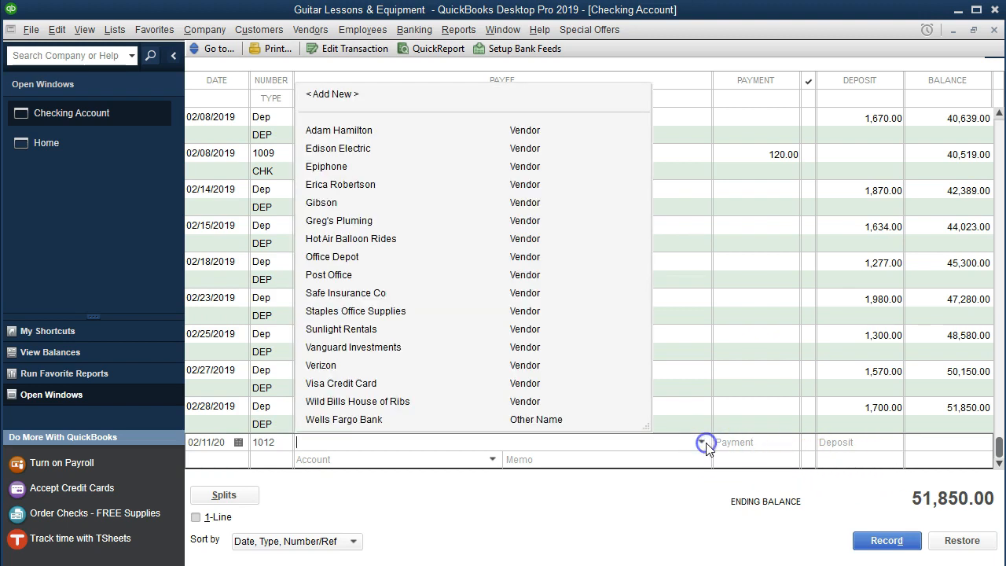
left_click(703, 442)
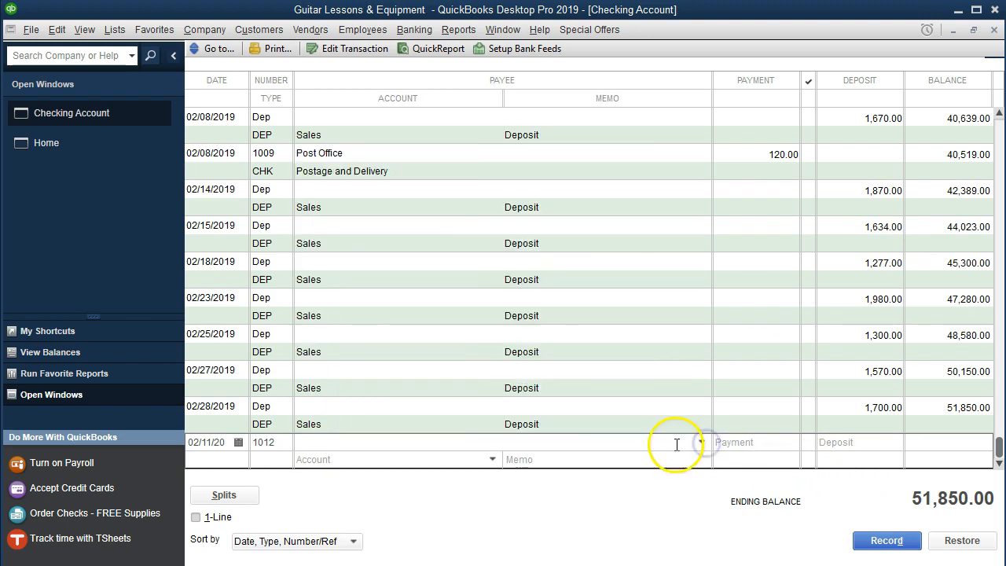
type("Ted")
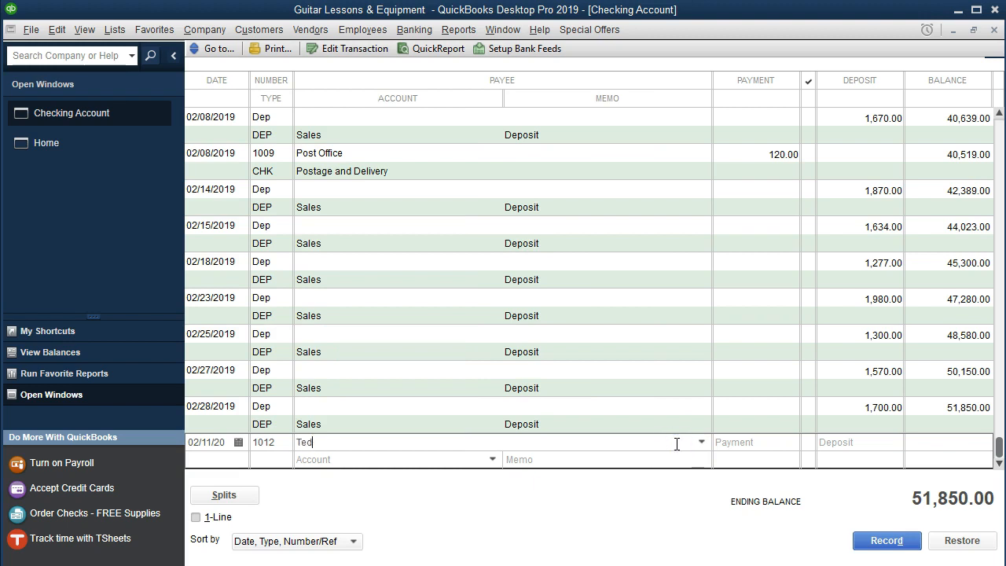
type("'s Steack")
key("BackSpace")
type("k House")
key("Tab")
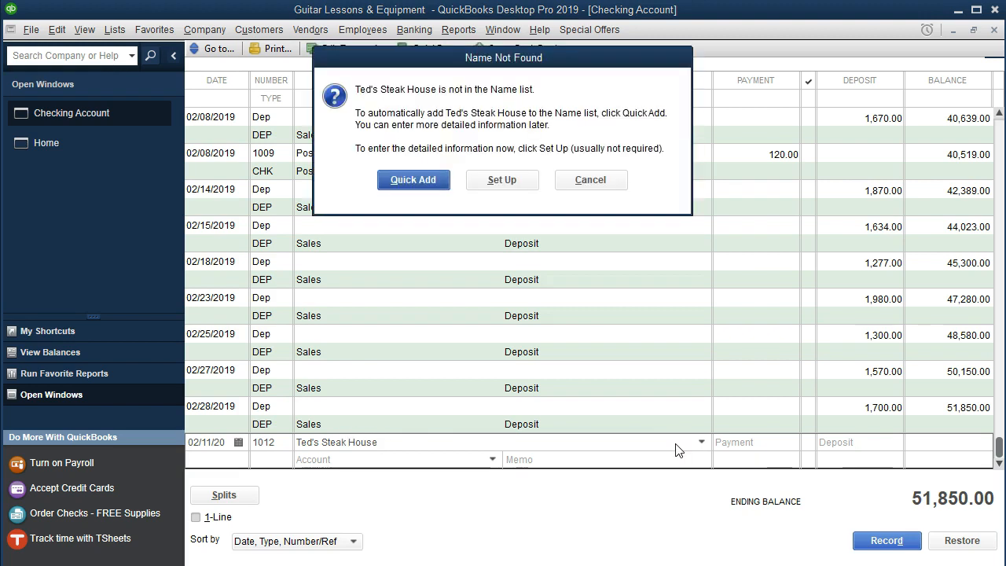
left_click(390, 178)
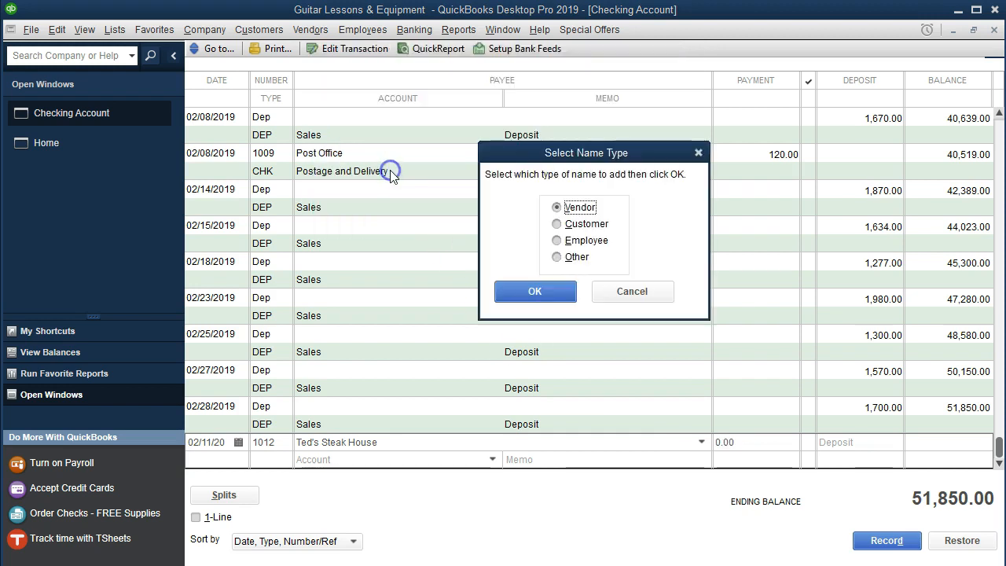
left_click(540, 291)
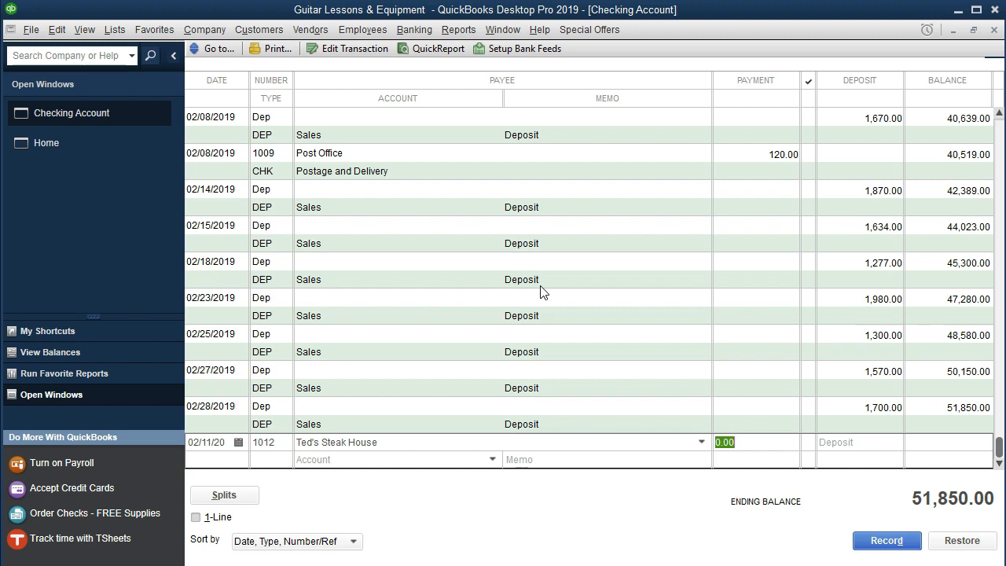
Step: Set the Ted's Steak House payment to 970, assign it to Uncategorized Expense and record the check
type("970")
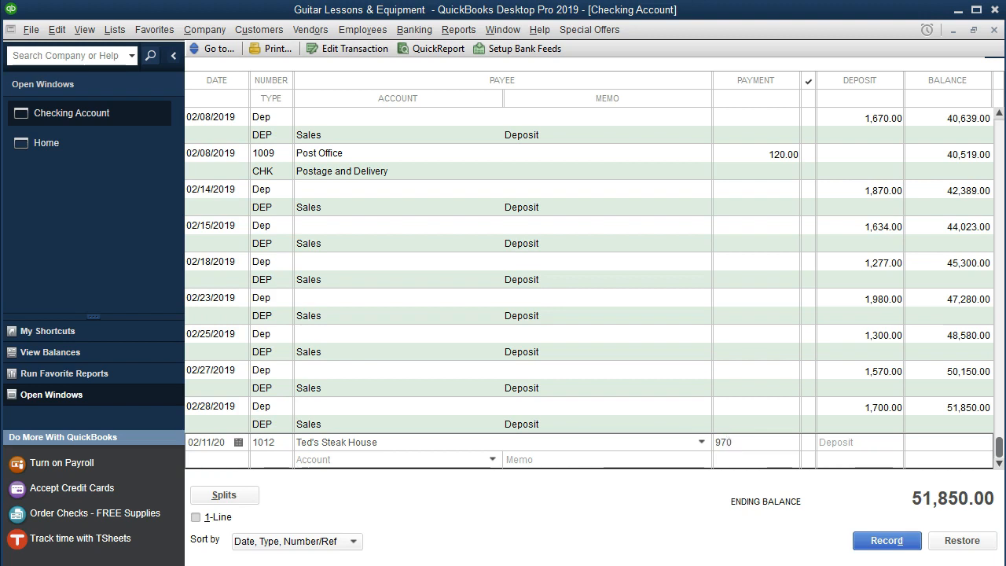
key("Tab")
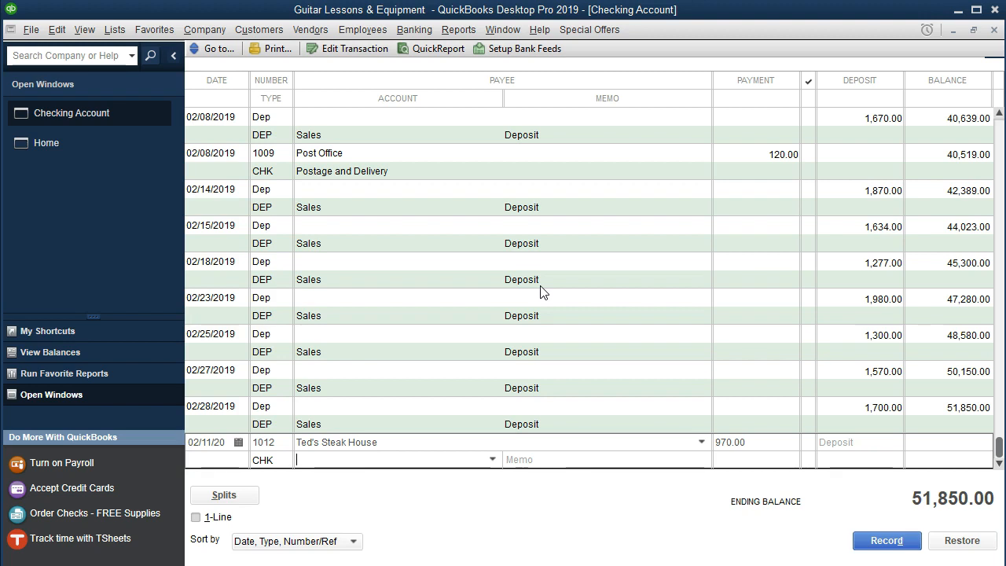
type("Uncategorized Expense")
key("Tab")
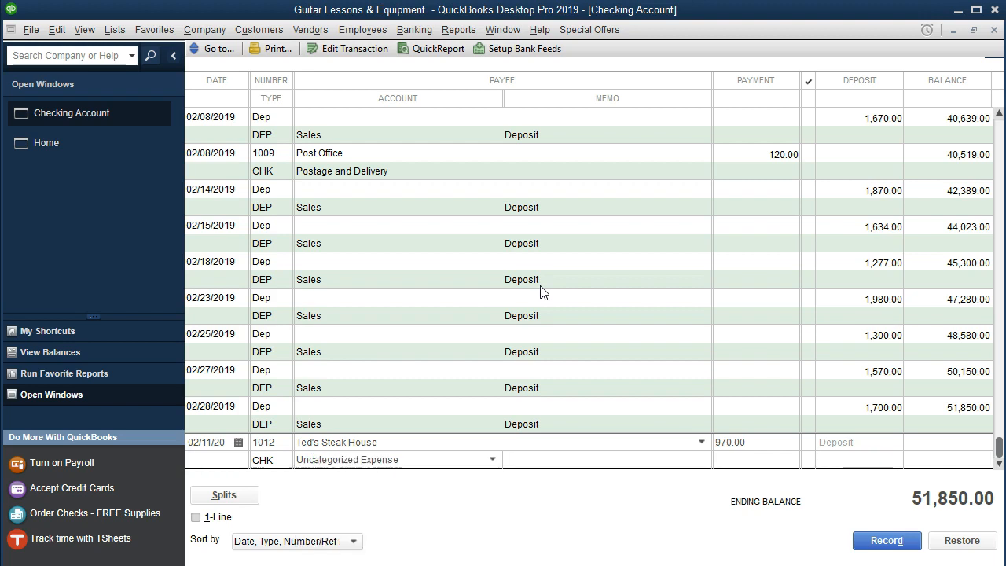
key("Return")
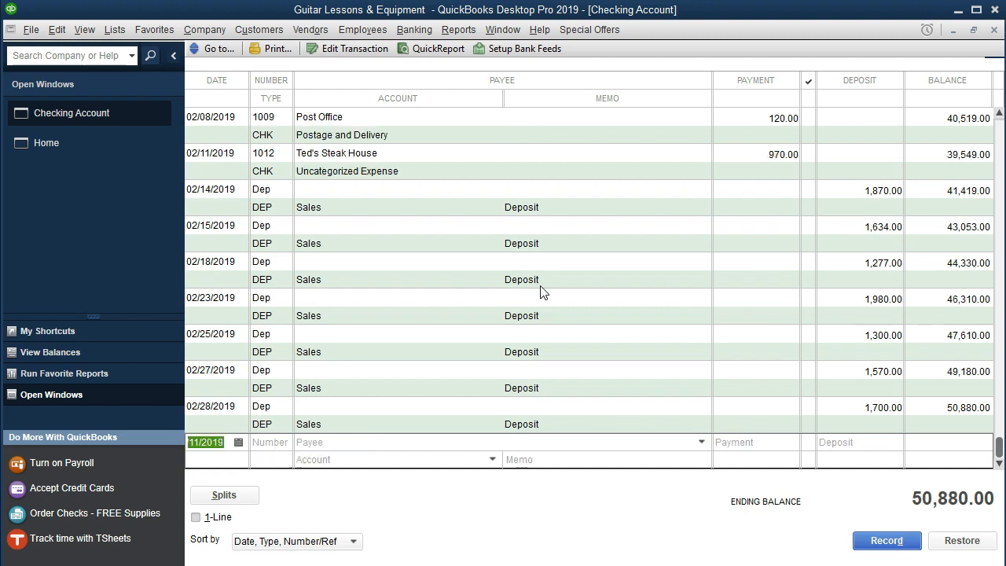
Step: Switch to the February bank statement in Acrobat Reader and highlight the check 1012 Ted's Steak House line
left_click(749, 525)
key("alt+Tab")
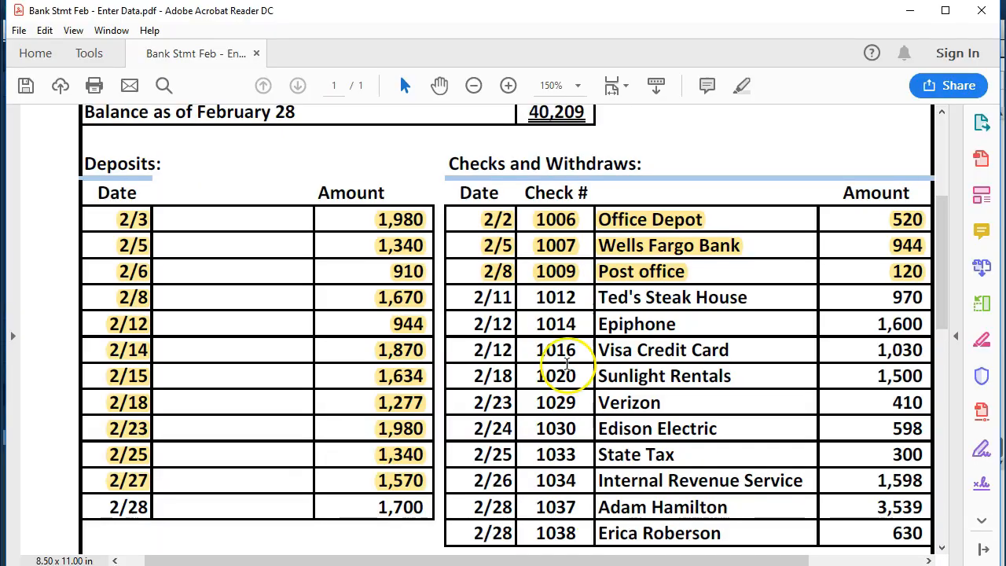
left_click_drag(472, 299, 914, 299)
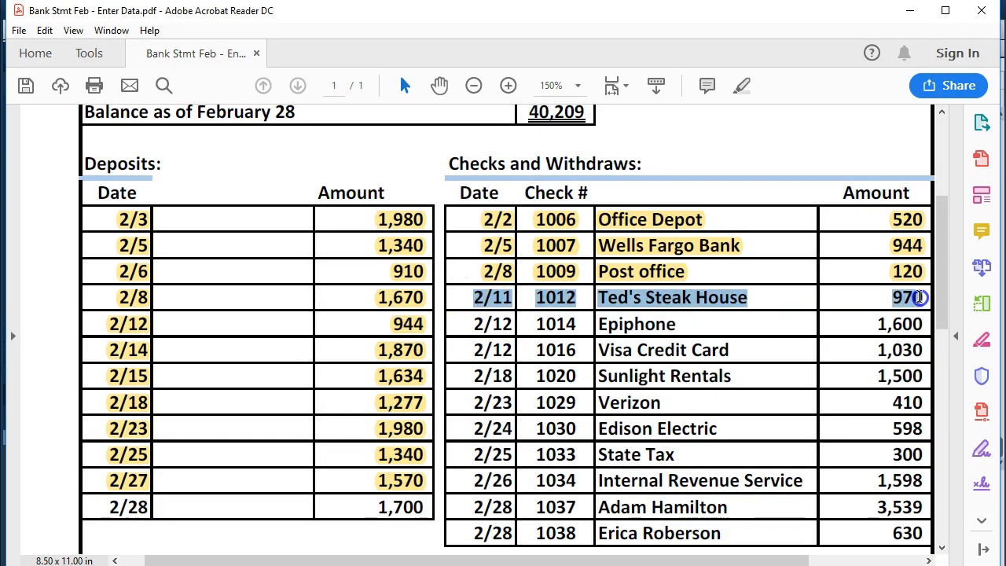
right_click(916, 299)
left_click(864, 344)
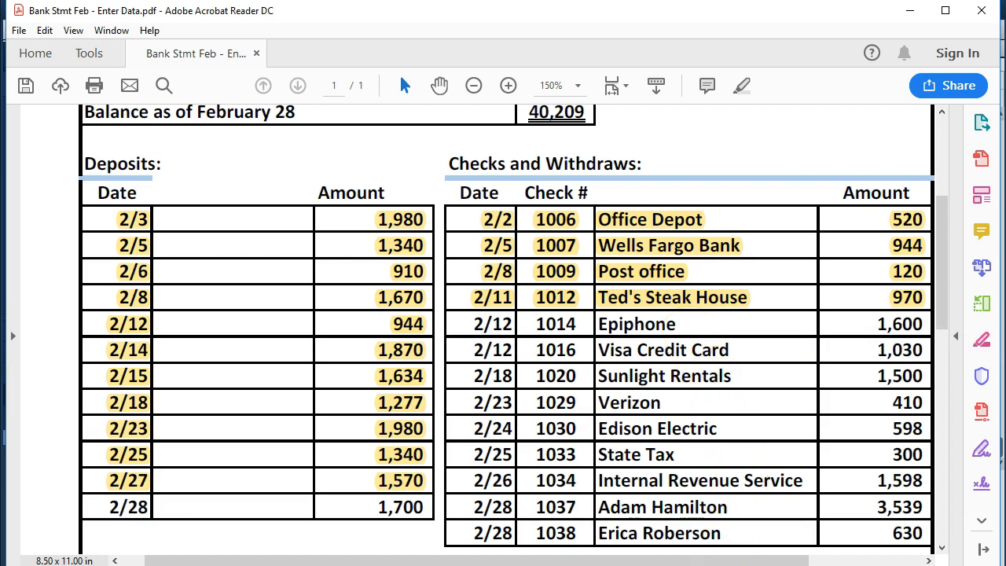
Step: Switch to the QuickBooks checking register and start check 1014 dated 02/12/2019 with Epiphone as the payee
left_click(440, 565)
left_click(228, 440)
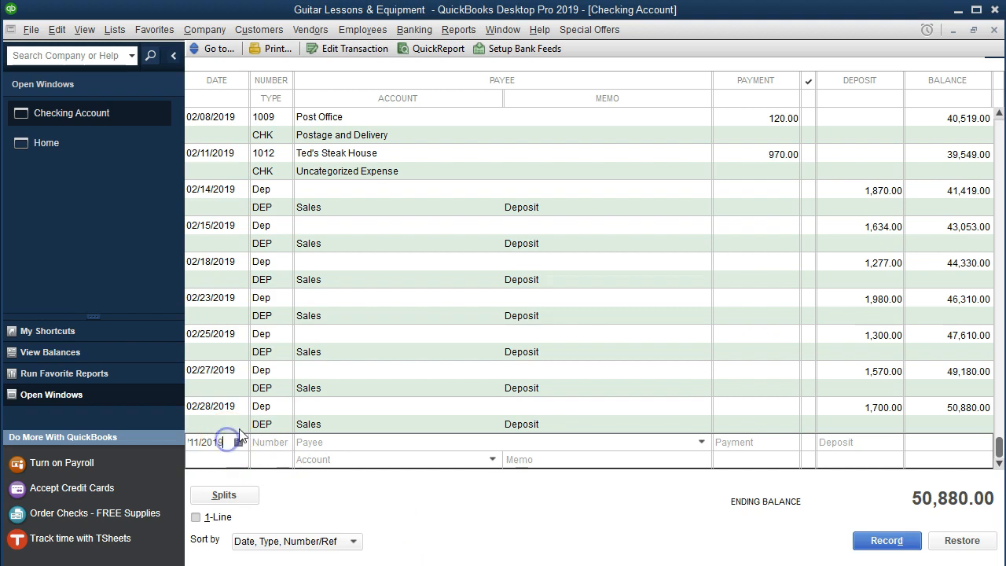
key("plus")
key("Tab")
key("Tab")
left_click(701, 442)
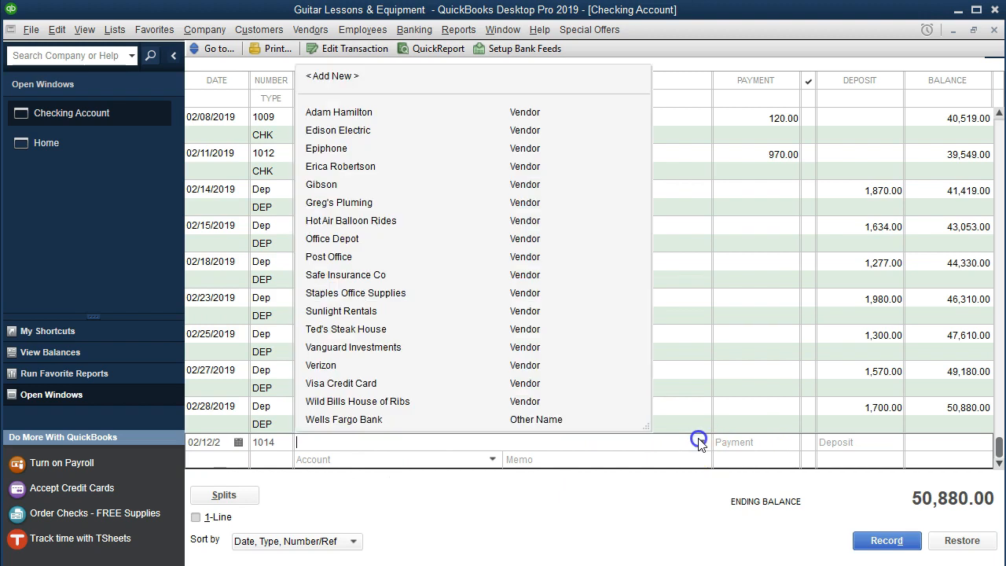
type("Epiphone")
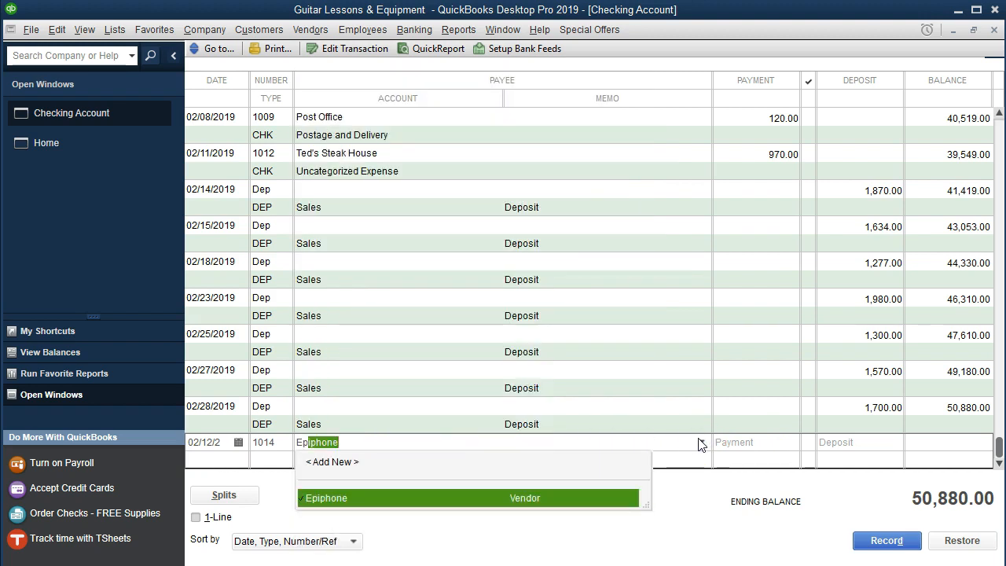
key("Tab")
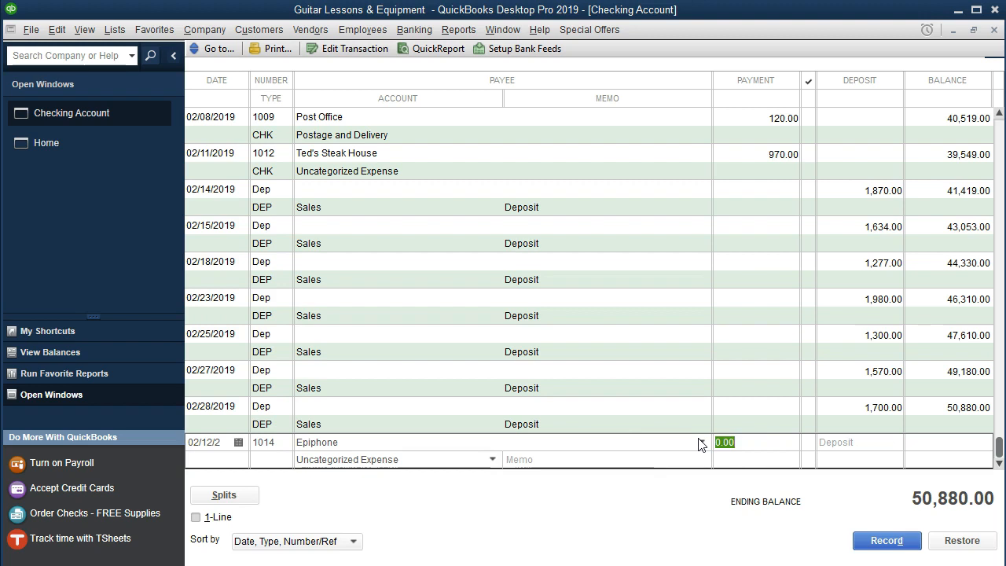
Step: Set the Epiphone payment to 1,600, keep Uncategorized Expense as its account and record the check
type("1600")
key("Tab")
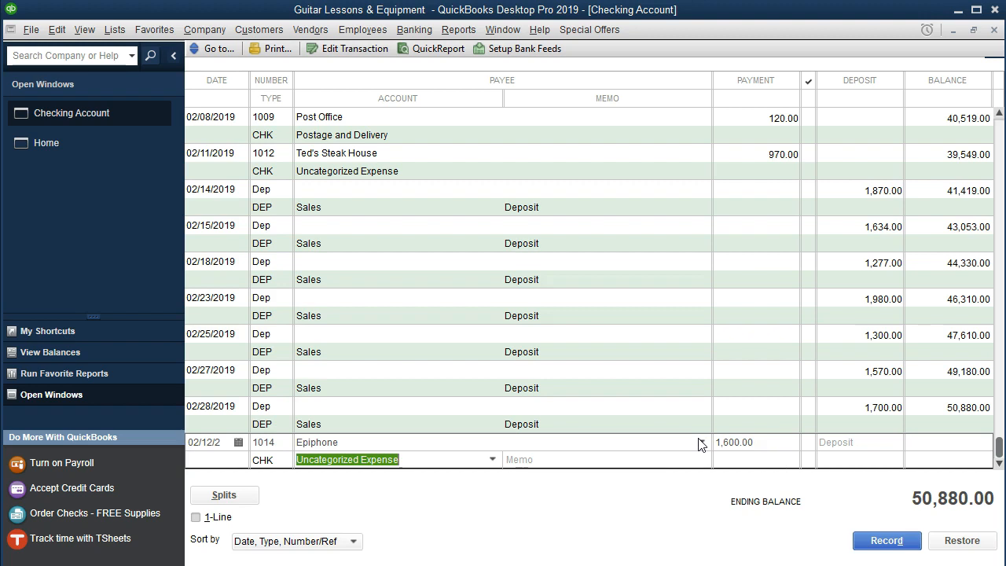
key("Tab")
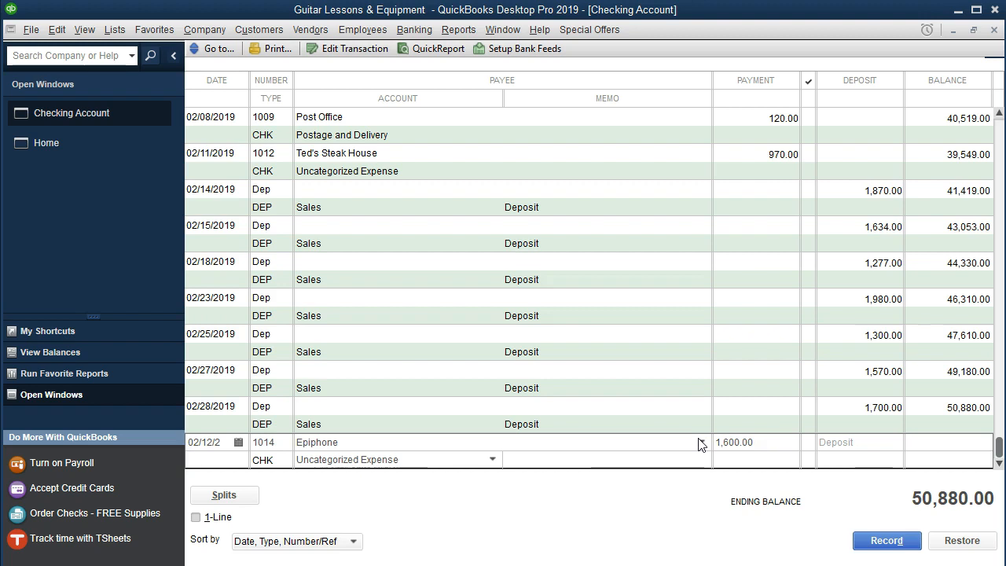
key("Return")
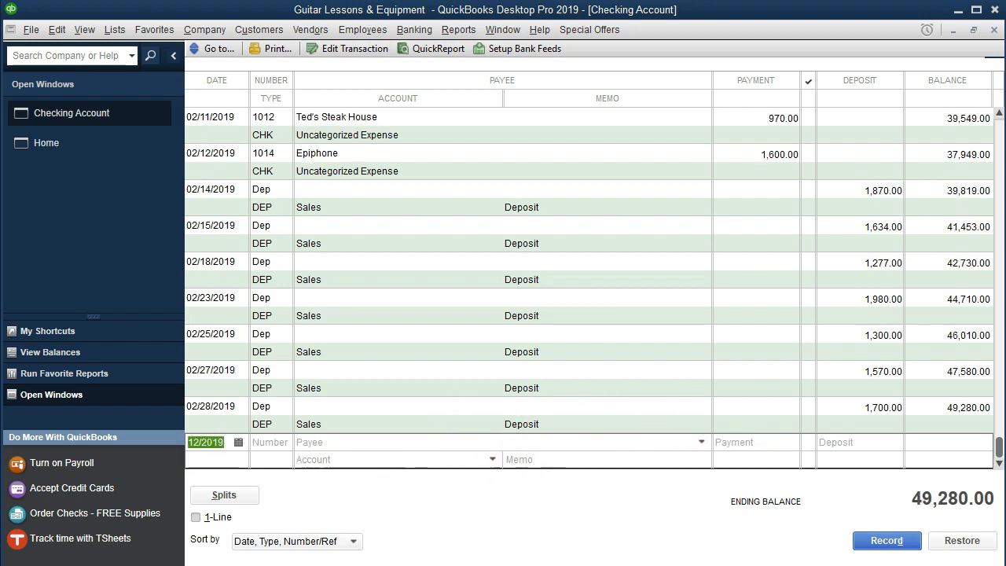
Step: Switch to the February bank statement in Acrobat Reader and highlight the check 1014 Epiphone line
left_click(563, 565)
left_click_drag(465, 329, 923, 324)
right_click(913, 326)
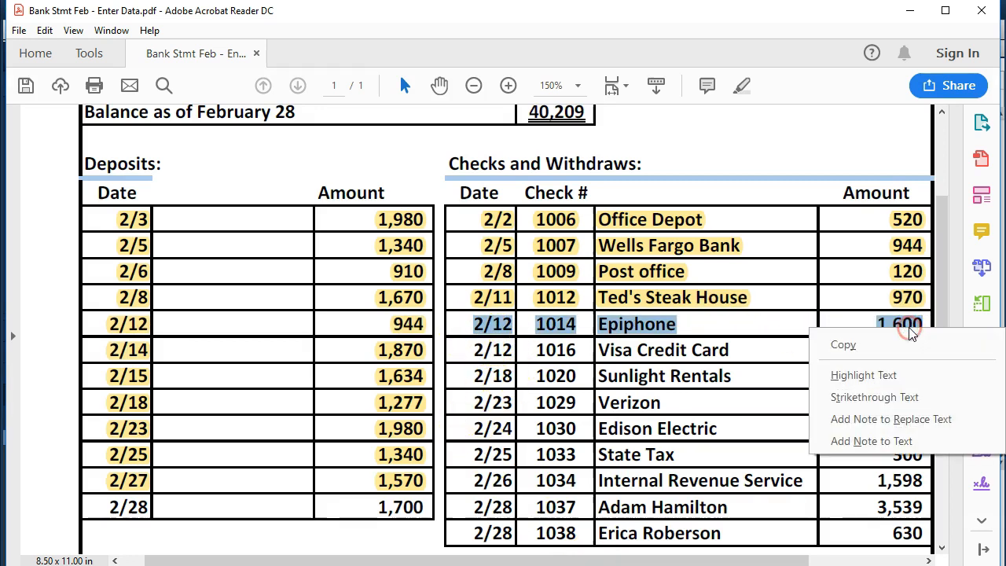
left_click(879, 376)
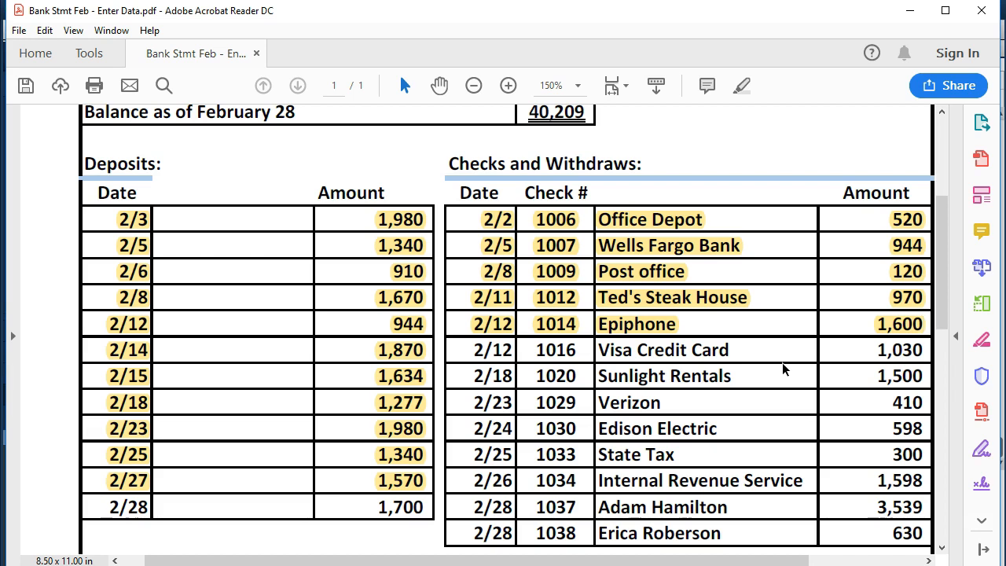
left_click(807, 363)
Step: Return to the QuickBooks checking register and start check 1016 dated 02/12/2019 with Visa Credit Card as the payee
key("alt+Tab")
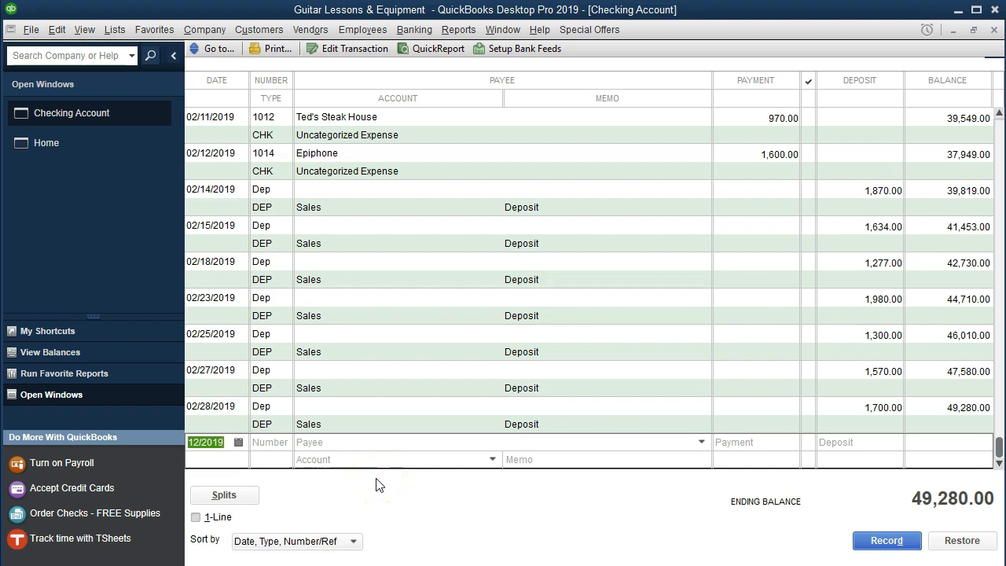
key("Tab")
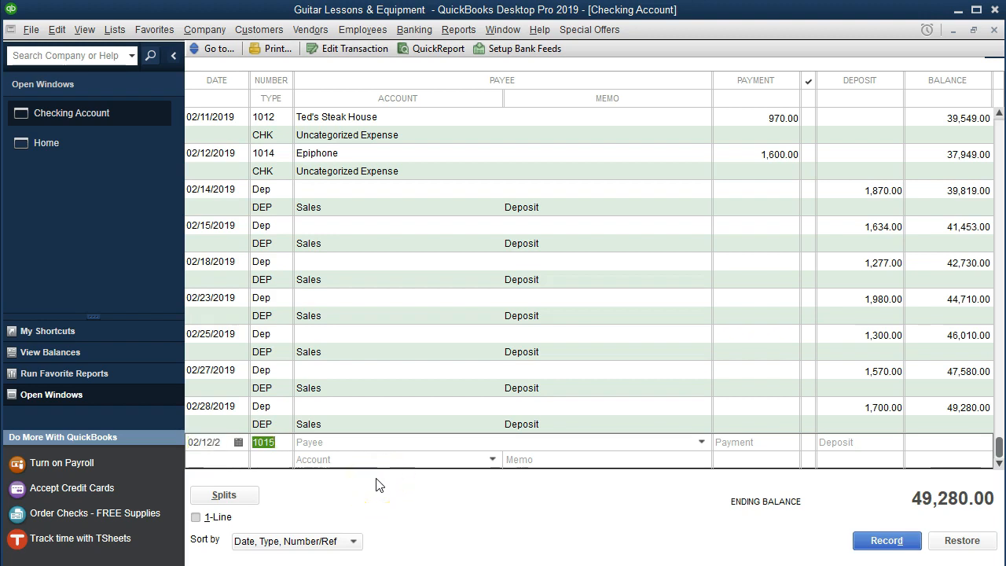
key("plus")
key("Tab")
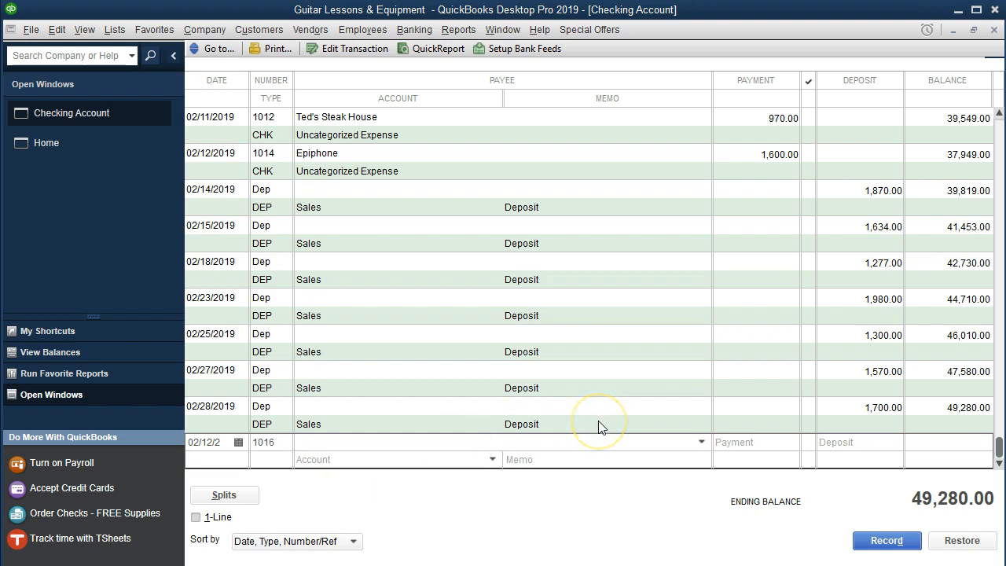
left_click(701, 443)
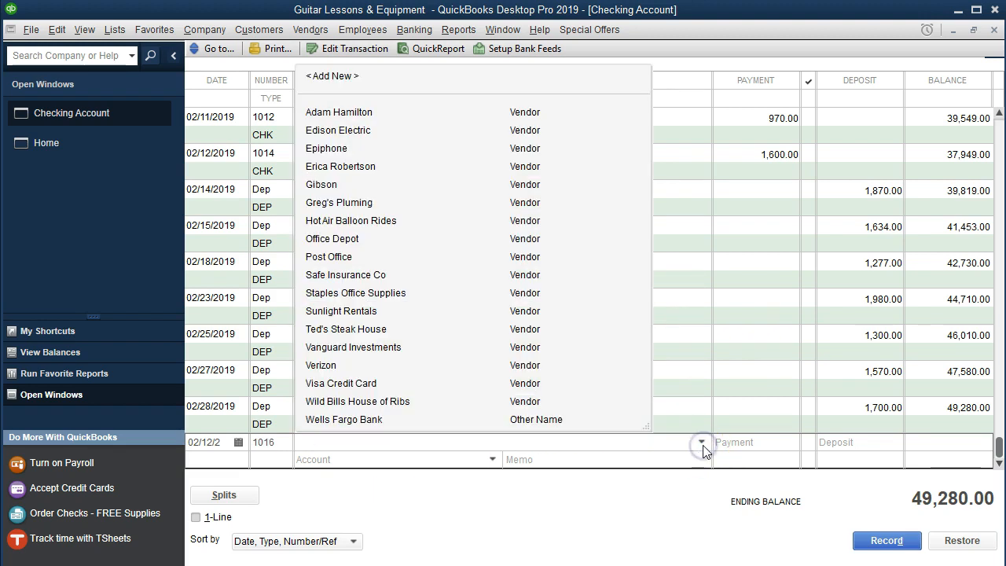
type("V")
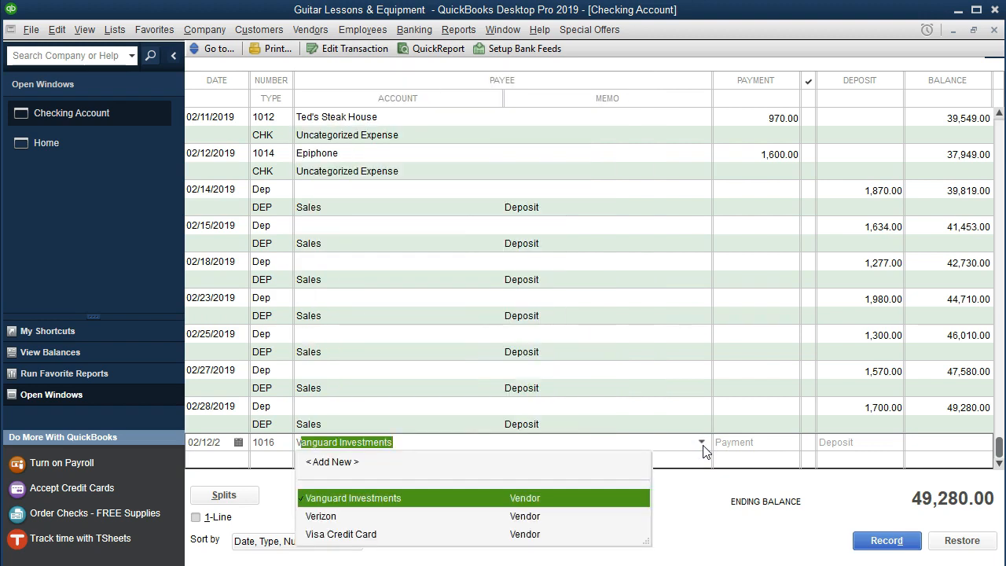
type("isa Credit Card")
key("Tab")
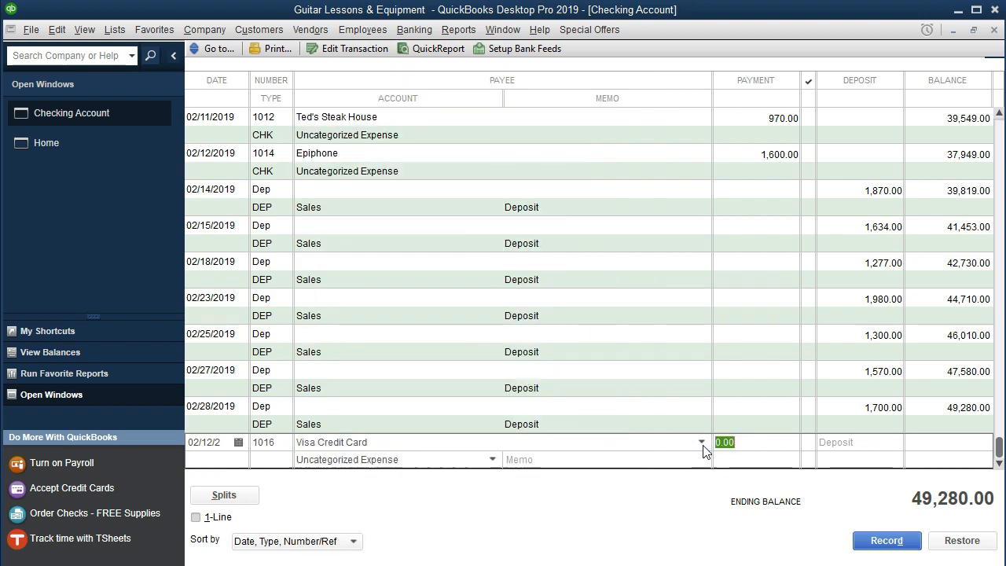
Step: Set the Visa Credit Card payment to 1,000, keep Uncategorized Expense as its account and record the check
left_click(755, 464)
type("1000")
key("Tab")
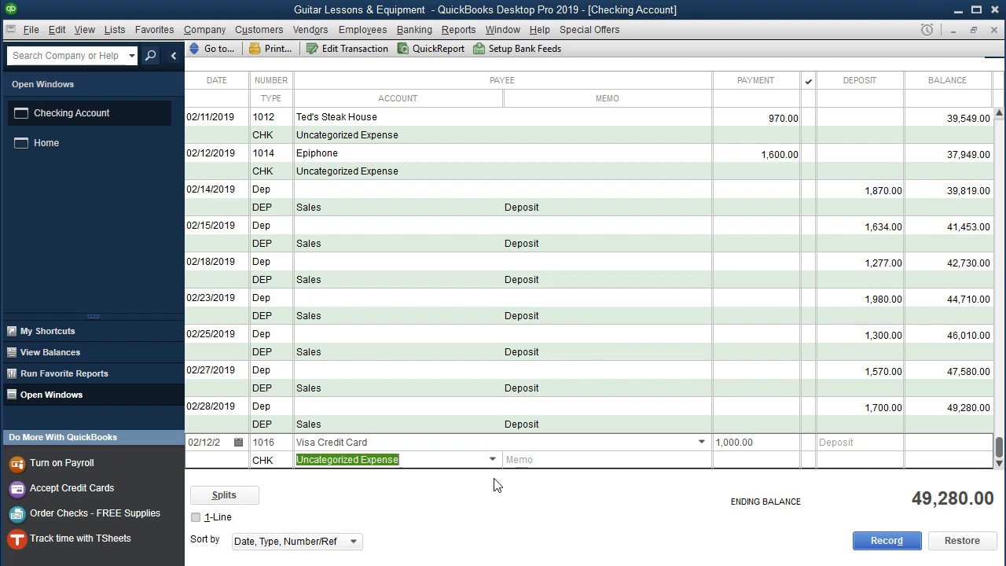
key("Return")
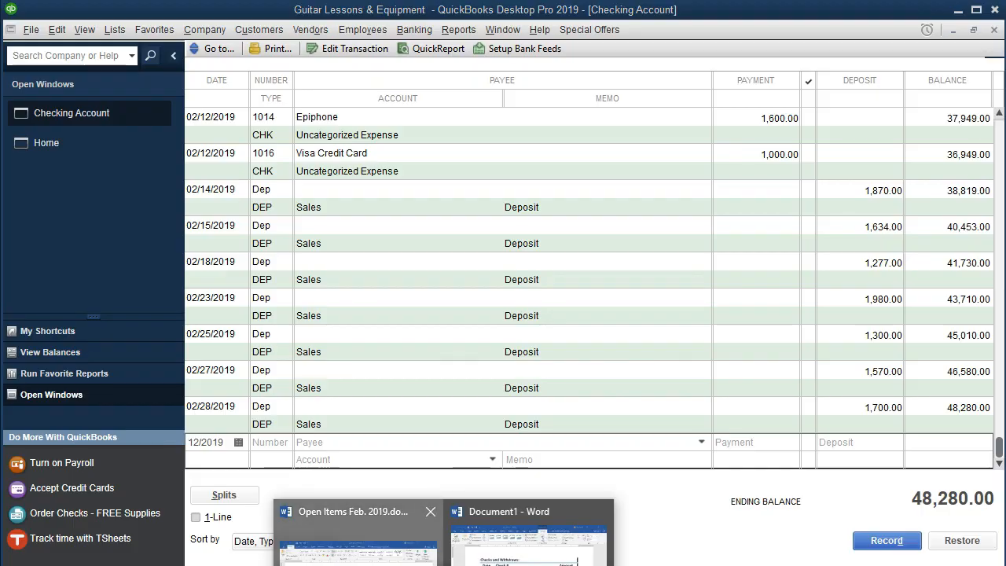
Step: Switch to the Open Items Feb. 2019 Word document and add the bullet "Epiphone and Visa. We asked about these vendors in January."
left_click(362, 534)
left_click(279, 391)
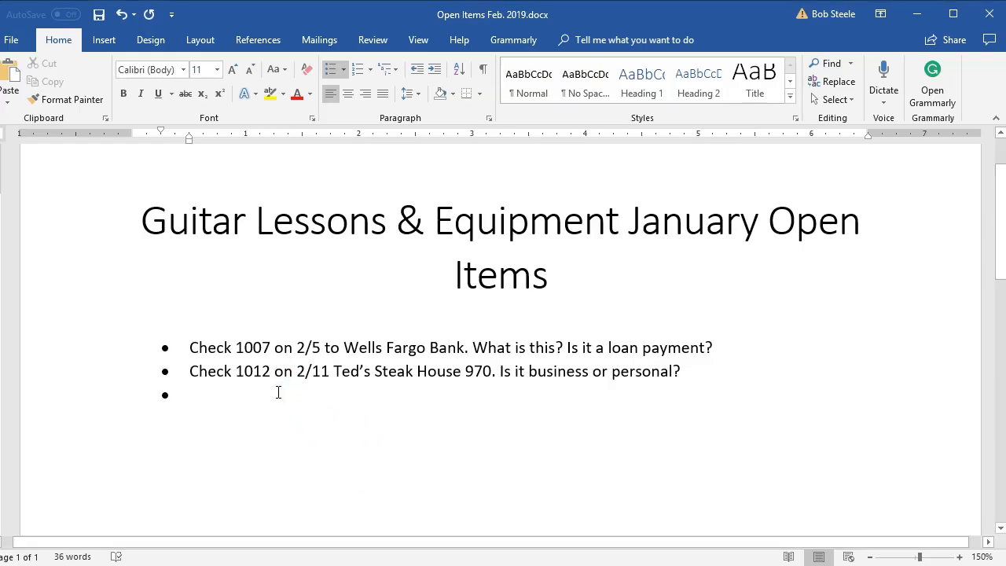
type("Ip")
key("BackSpace")
key("BackSpace")
type("Epiho")
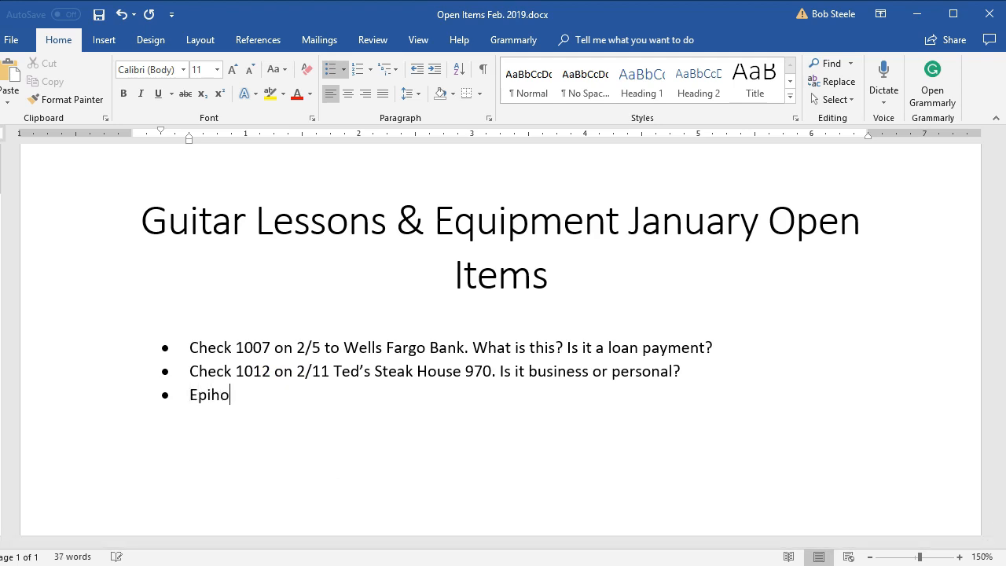
type("ne and Visa.")
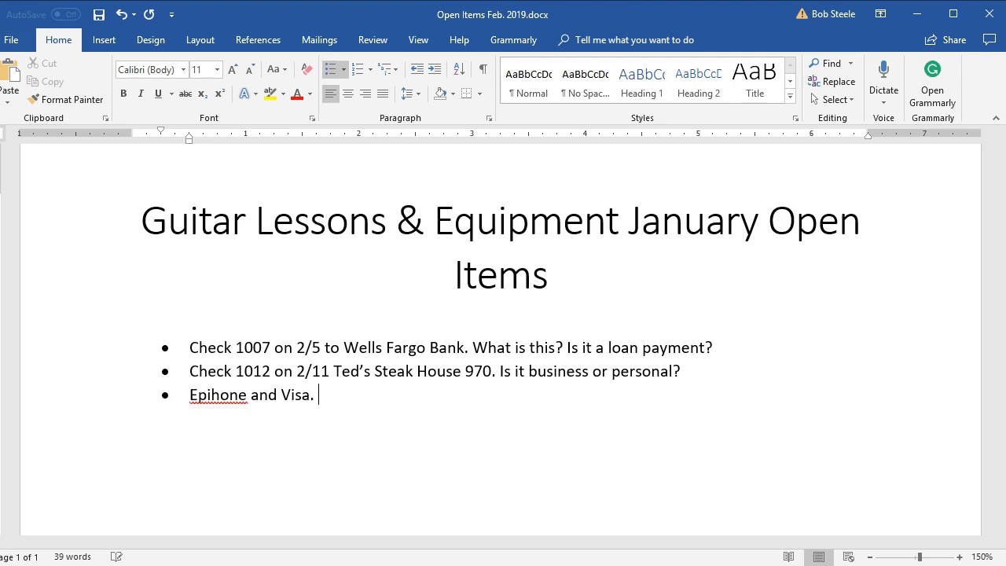
left_click(252, 417)
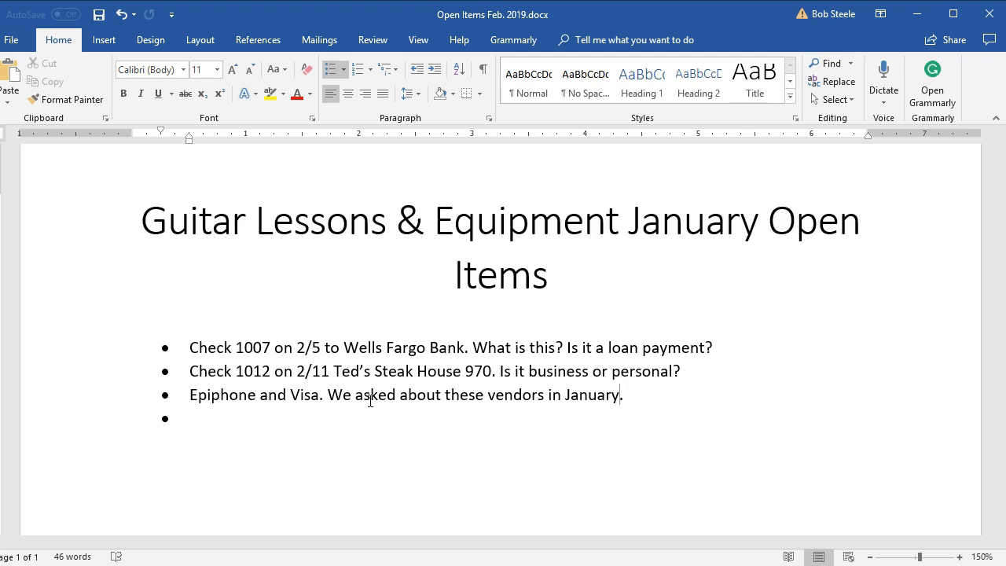
Step: Minimize Word, switch to the bank statement in Acrobat Reader and highlight the check 1016 Visa Credit Card line
left_click(916, 16)
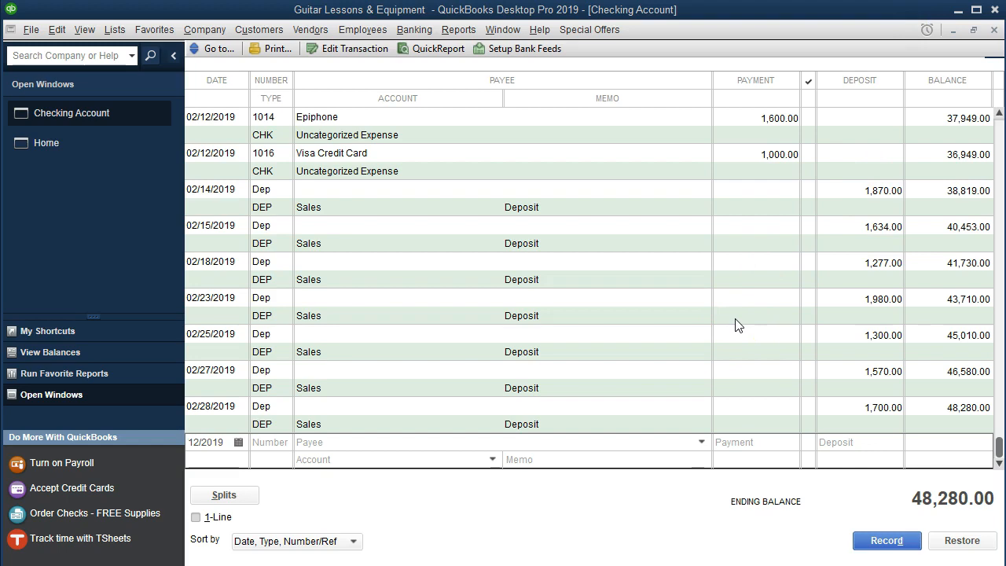
key("alt+Tab")
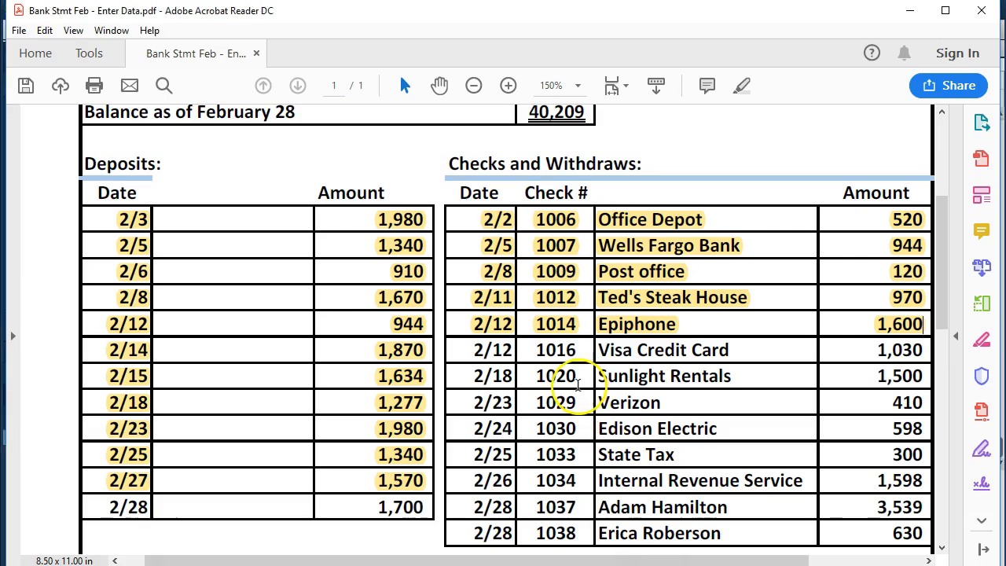
left_click_drag(475, 349, 930, 352)
right_click(857, 354)
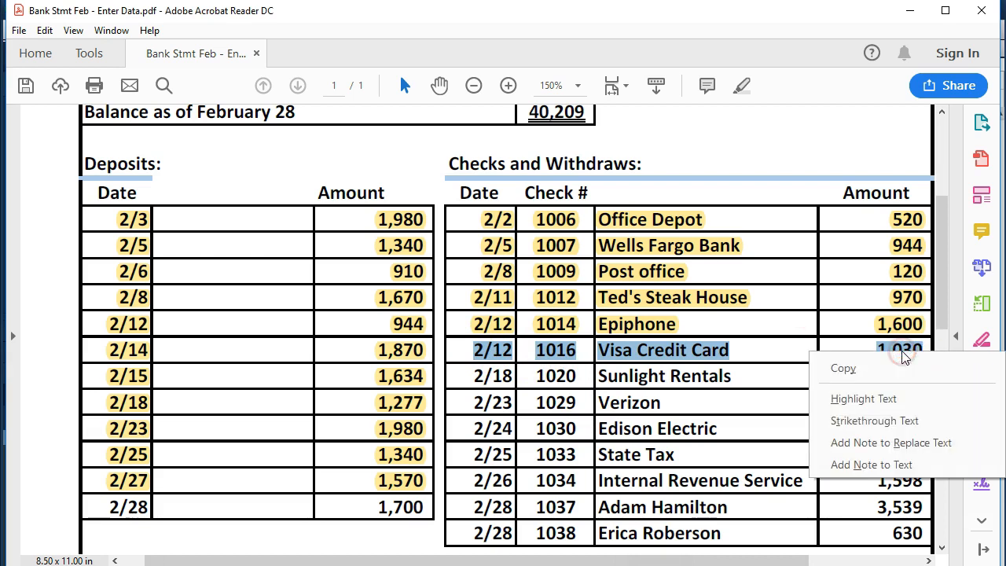
left_click(857, 397)
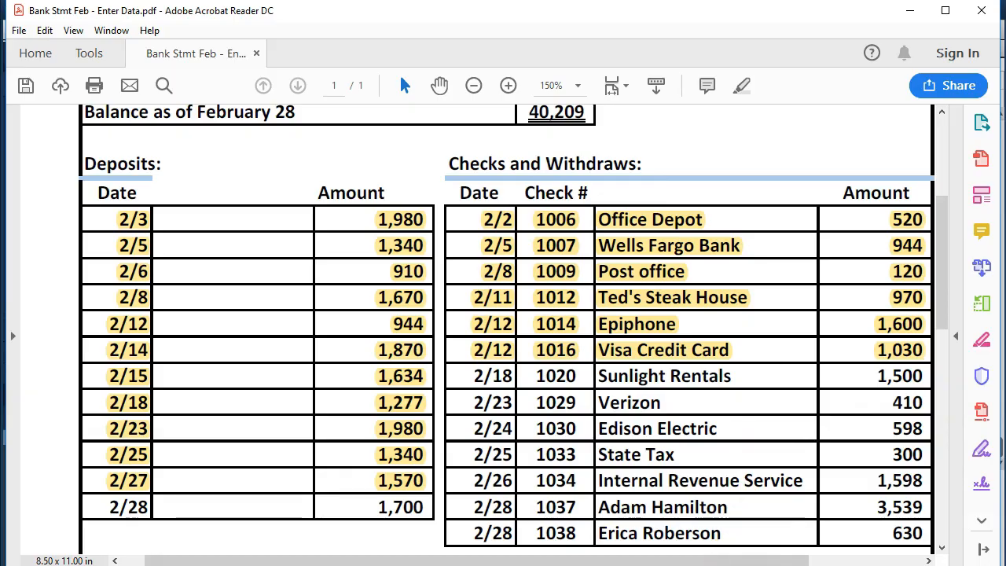
Step: Return to the QuickBooks checking register and start a new check entry dated 02/18/2019 with number 1020
left_click(543, 565)
left_click(230, 445)
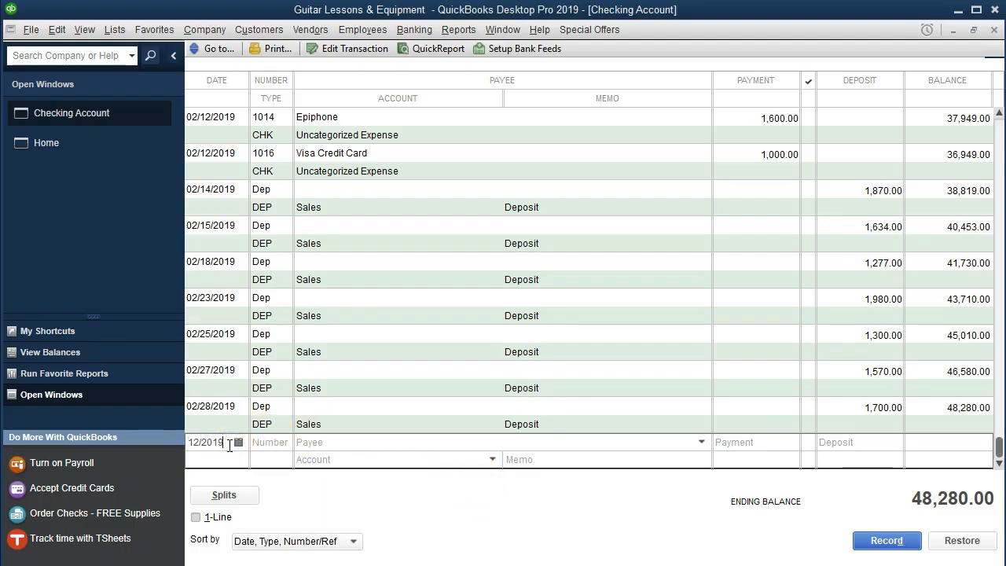
key("plus")
key("plus")
key("plus")
key("plus")
key("plus")
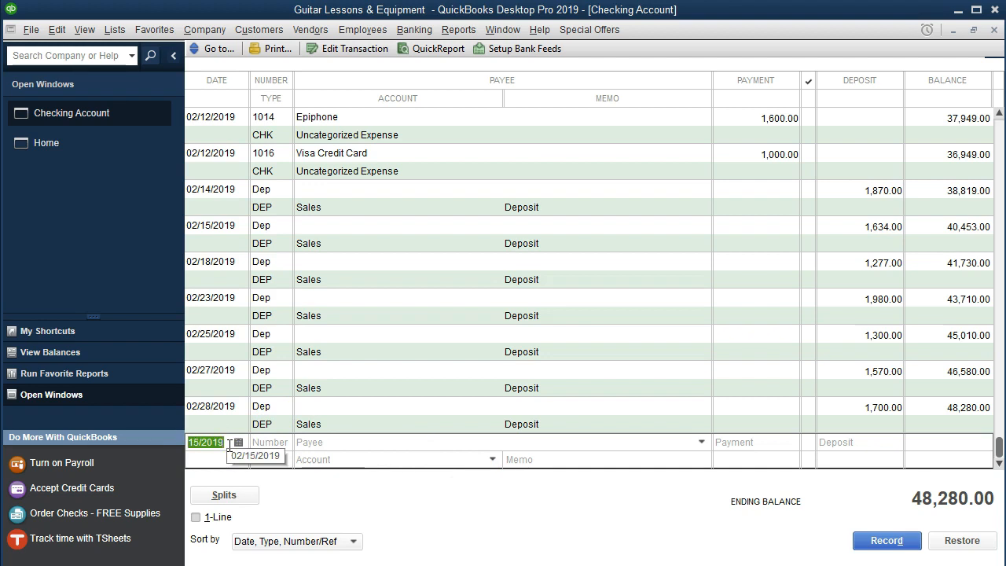
key("plus")
key("Tab")
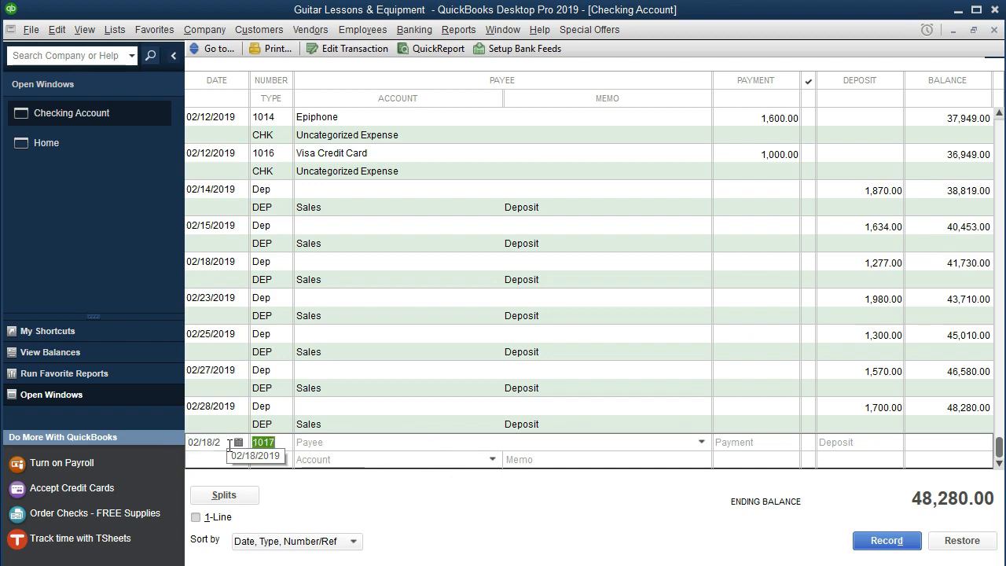
key("plus")
key("plus")
key("plus")
key("Tab")
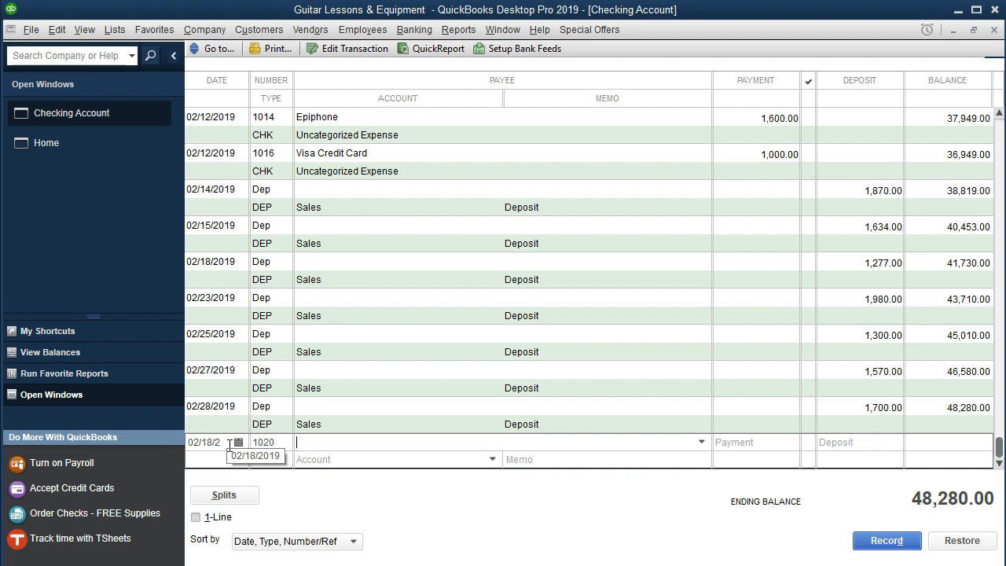
Step: Enter Sunlight Rentals as the payee of check 1020 with a 1,500 payment to Rent Expense and record it
left_click(702, 442)
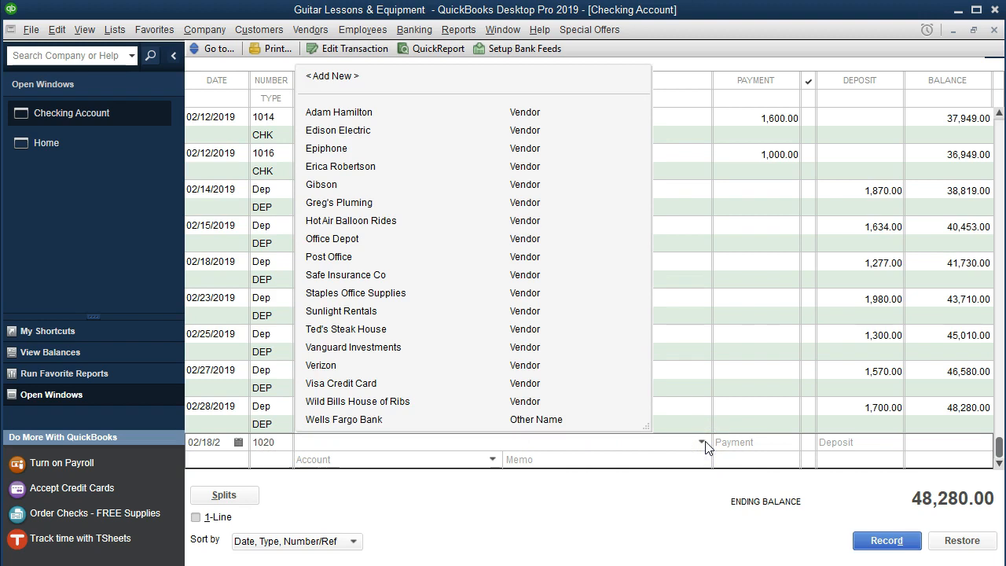
type("Sunlight Rentals")
key("Tab")
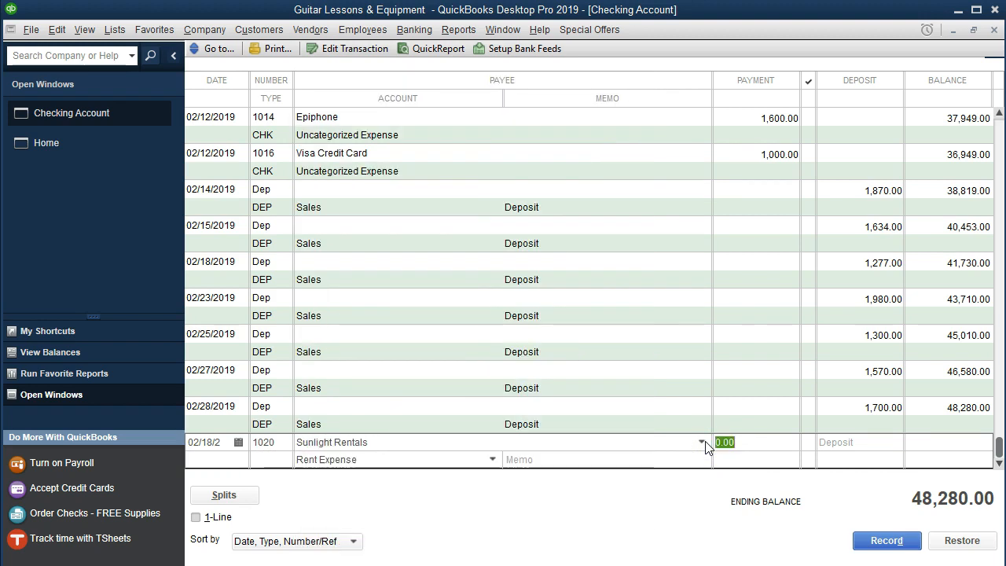
type("1500")
key("Tab")
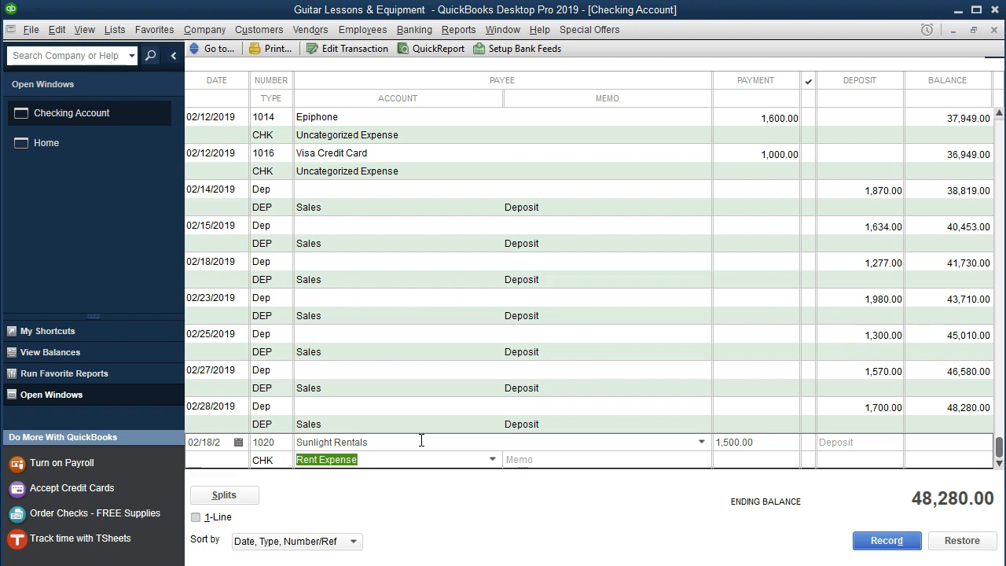
key("Return")
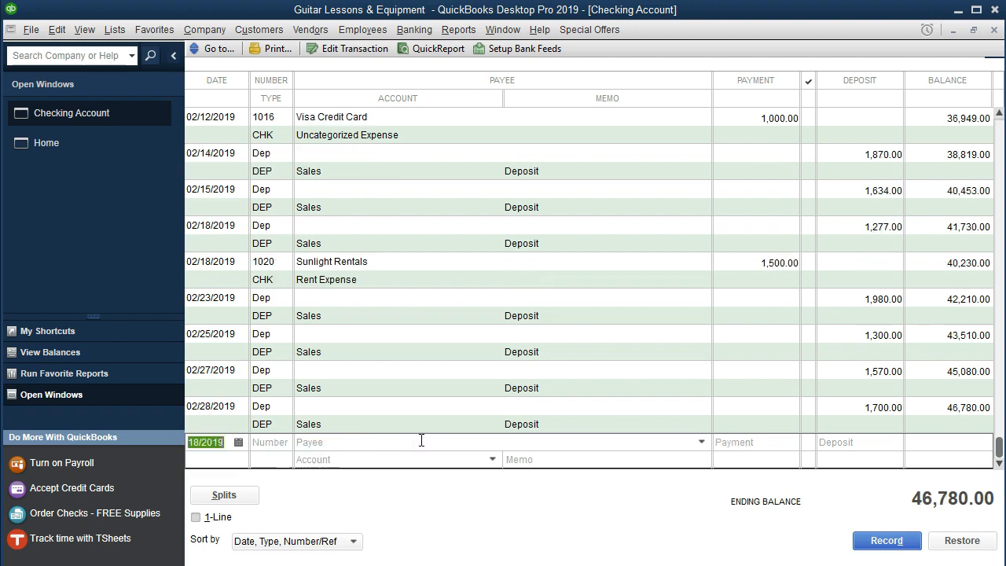
Step: Switch to the February bank statement in Acrobat Reader and highlight the check 1020 Sunlight Rentals line
key("alt+Tab")
left_click_drag(474, 368, 916, 377)
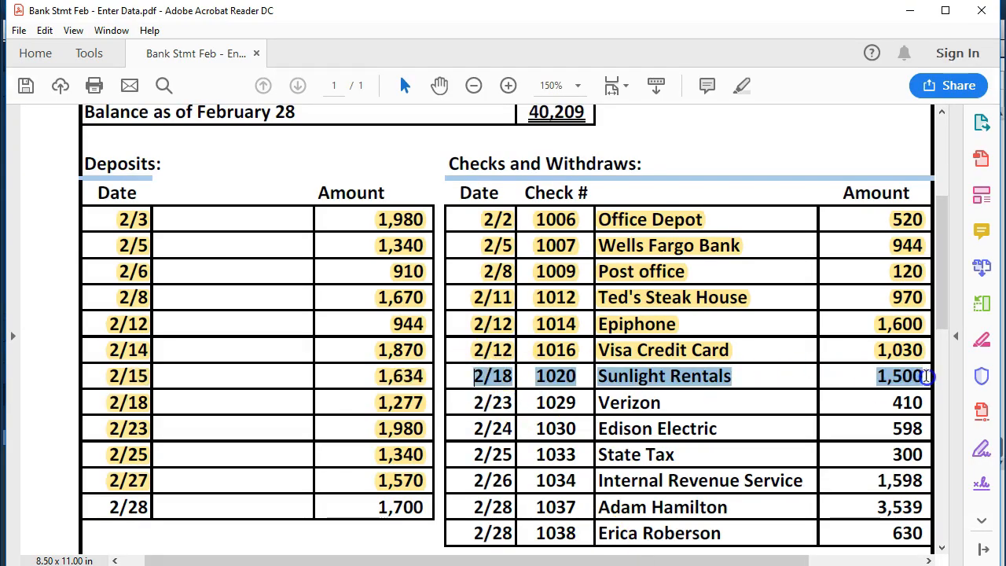
right_click(912, 378)
left_click(835, 423)
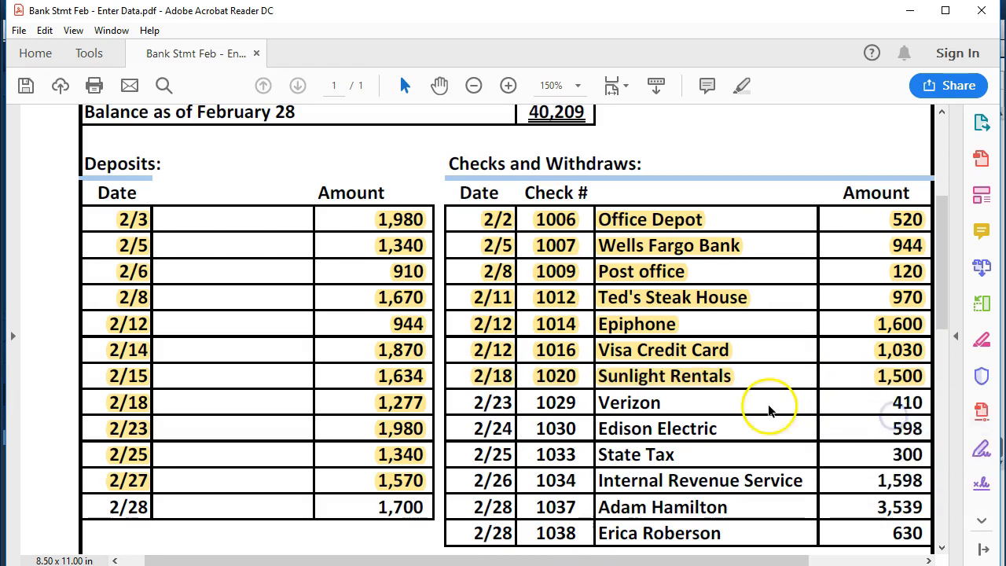
scroll(769, 408, "down", 3)
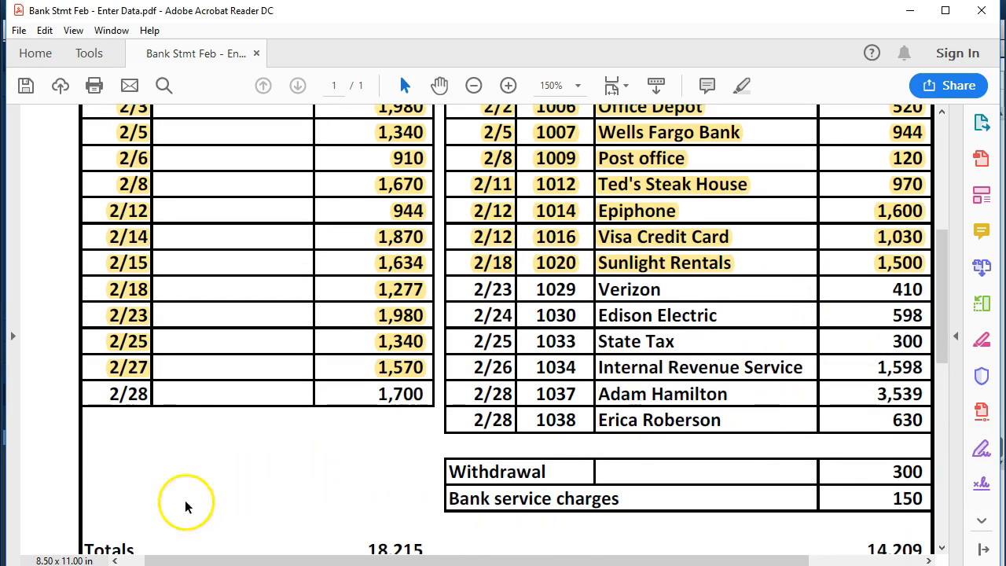